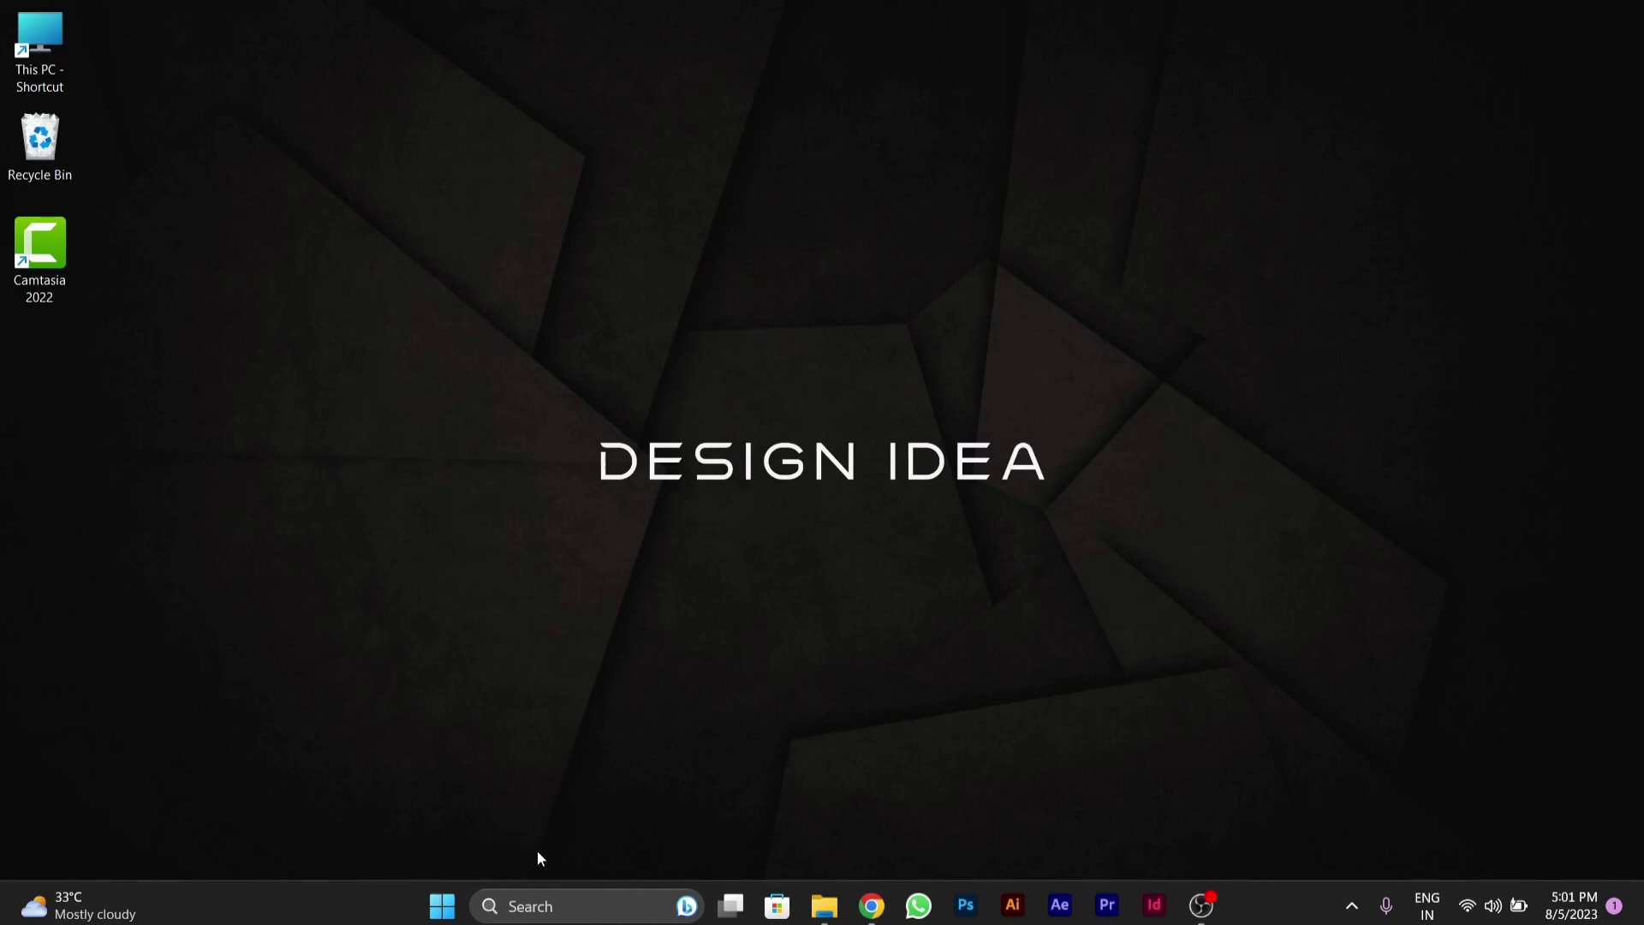
Launch Device Manager from the Win+X menu and expand Universal Serial Bus controllers.
{"action": "right_click", "coordinate": [442, 906]}
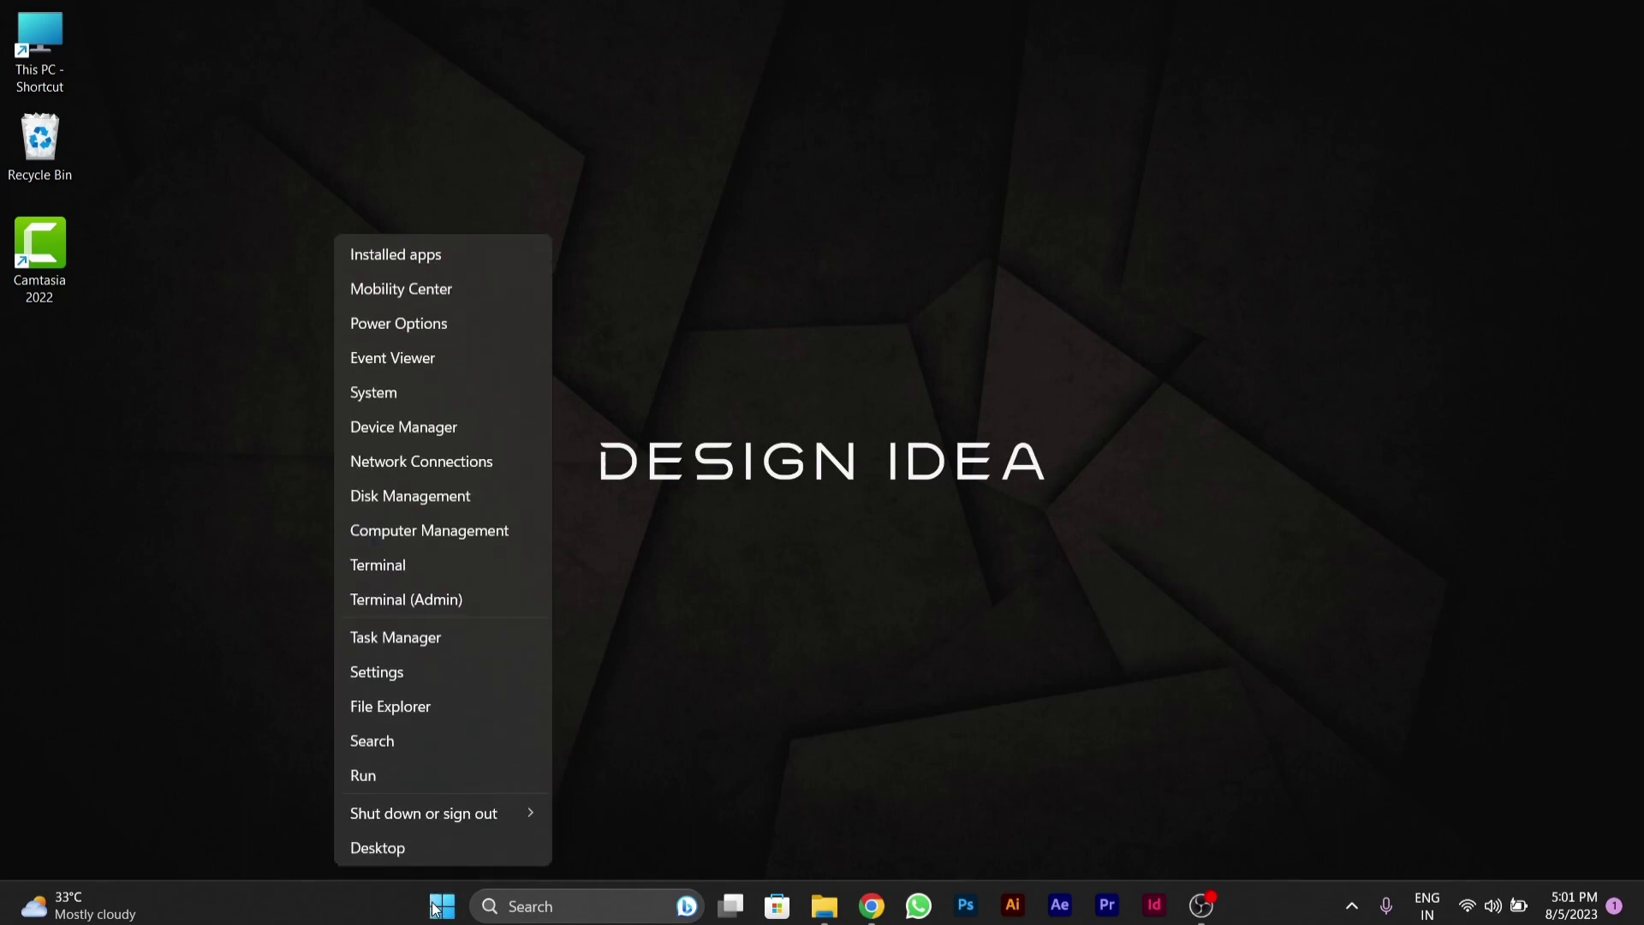
{"action": "left_click", "coordinate": [424, 435]}
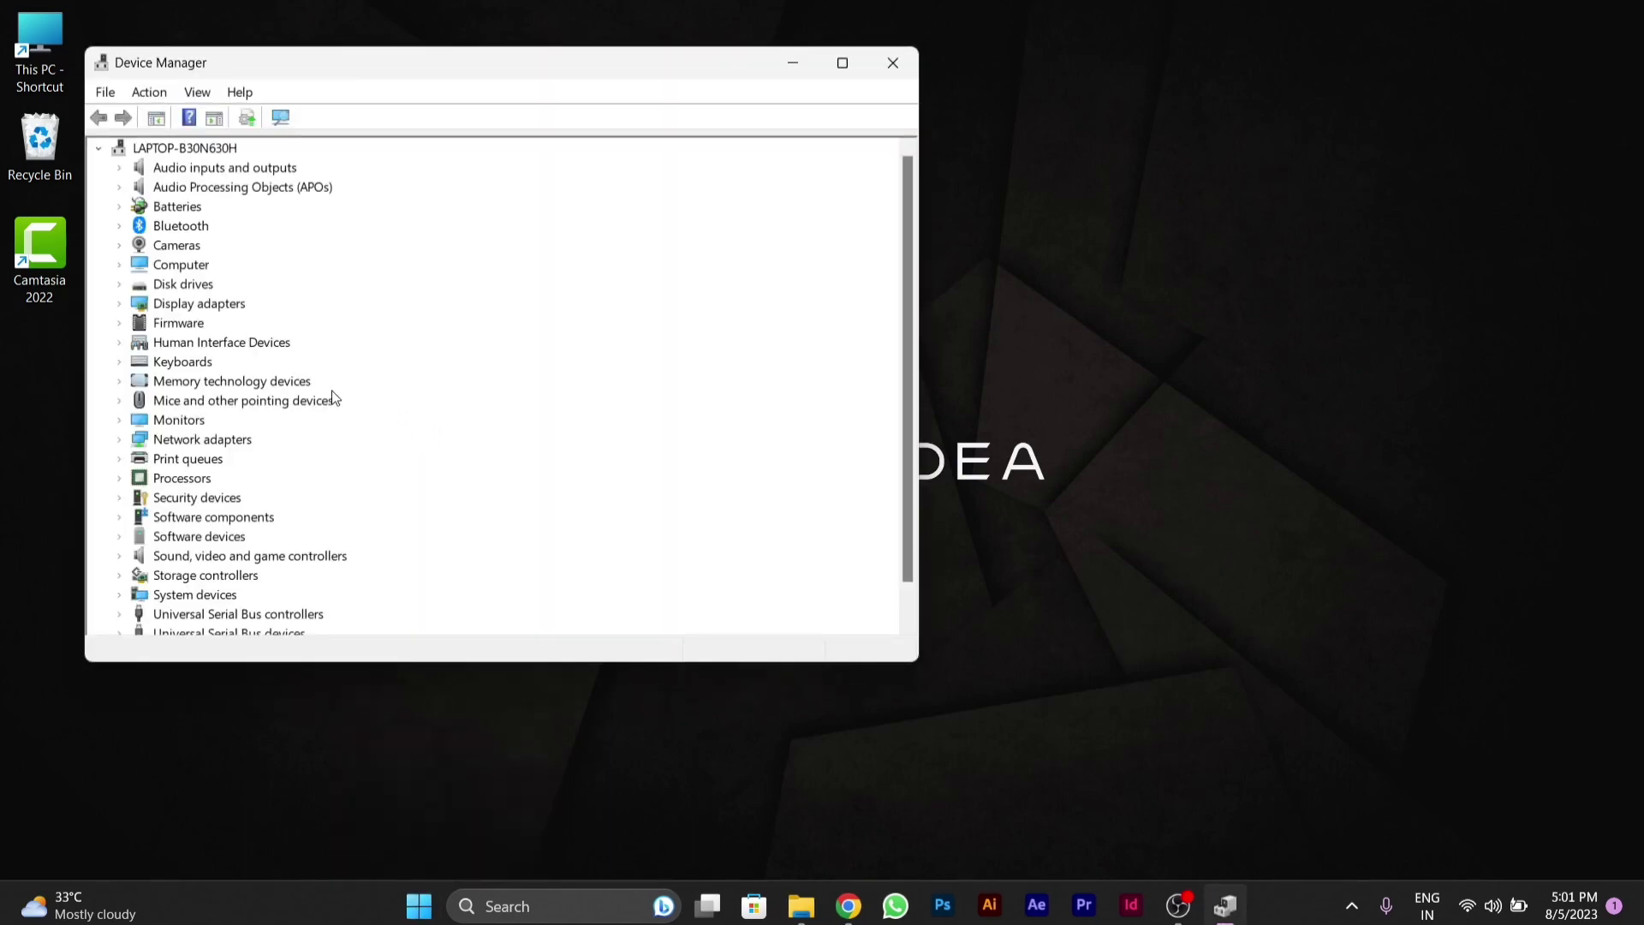
{"action": "scroll", "coordinate": [327, 414], "scroll_direction": "down", "scroll_amount": 1}
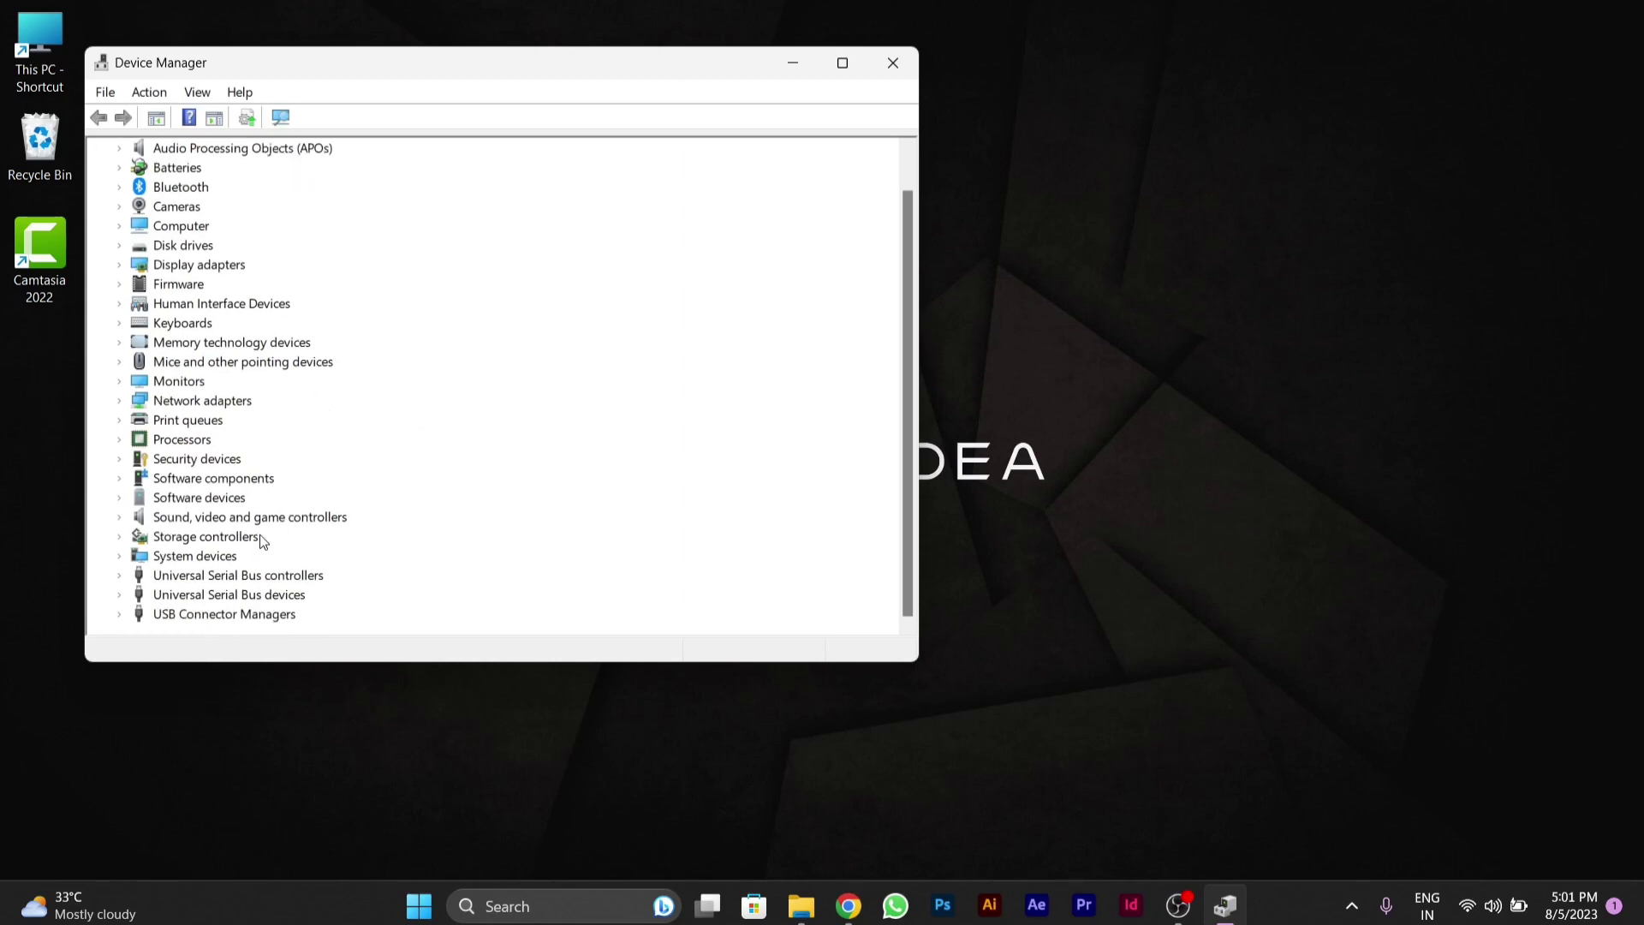
{"action": "left_click", "coordinate": [214, 576]}
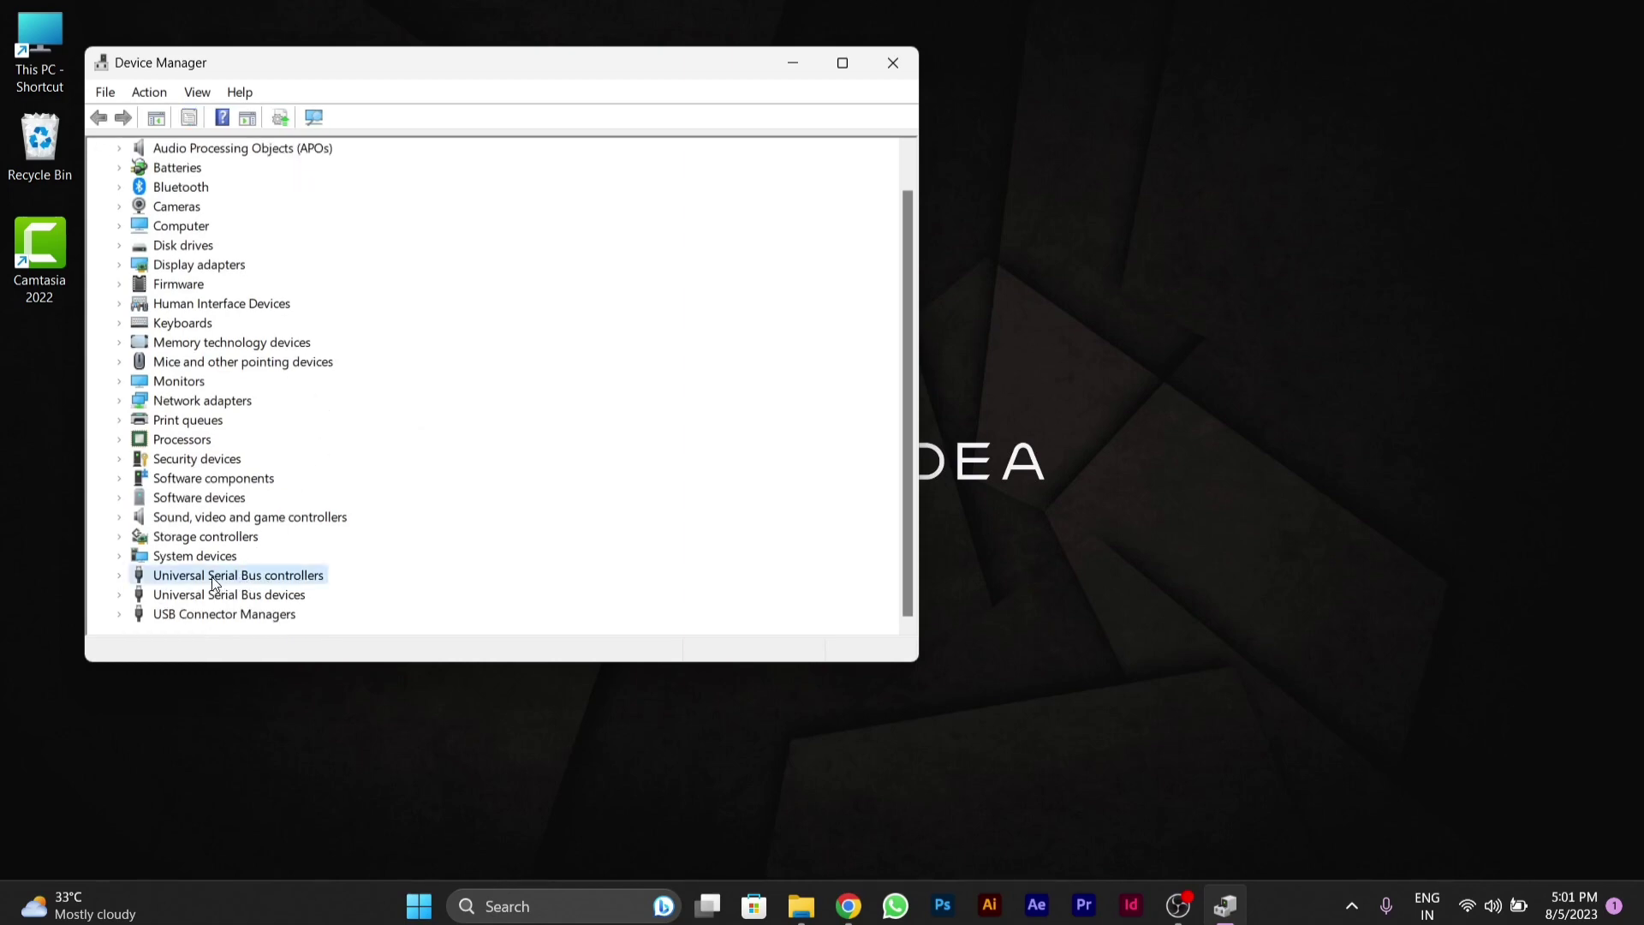
{"action": "scroll", "coordinate": [181, 566], "scroll_direction": "down", "scroll_amount": 1}
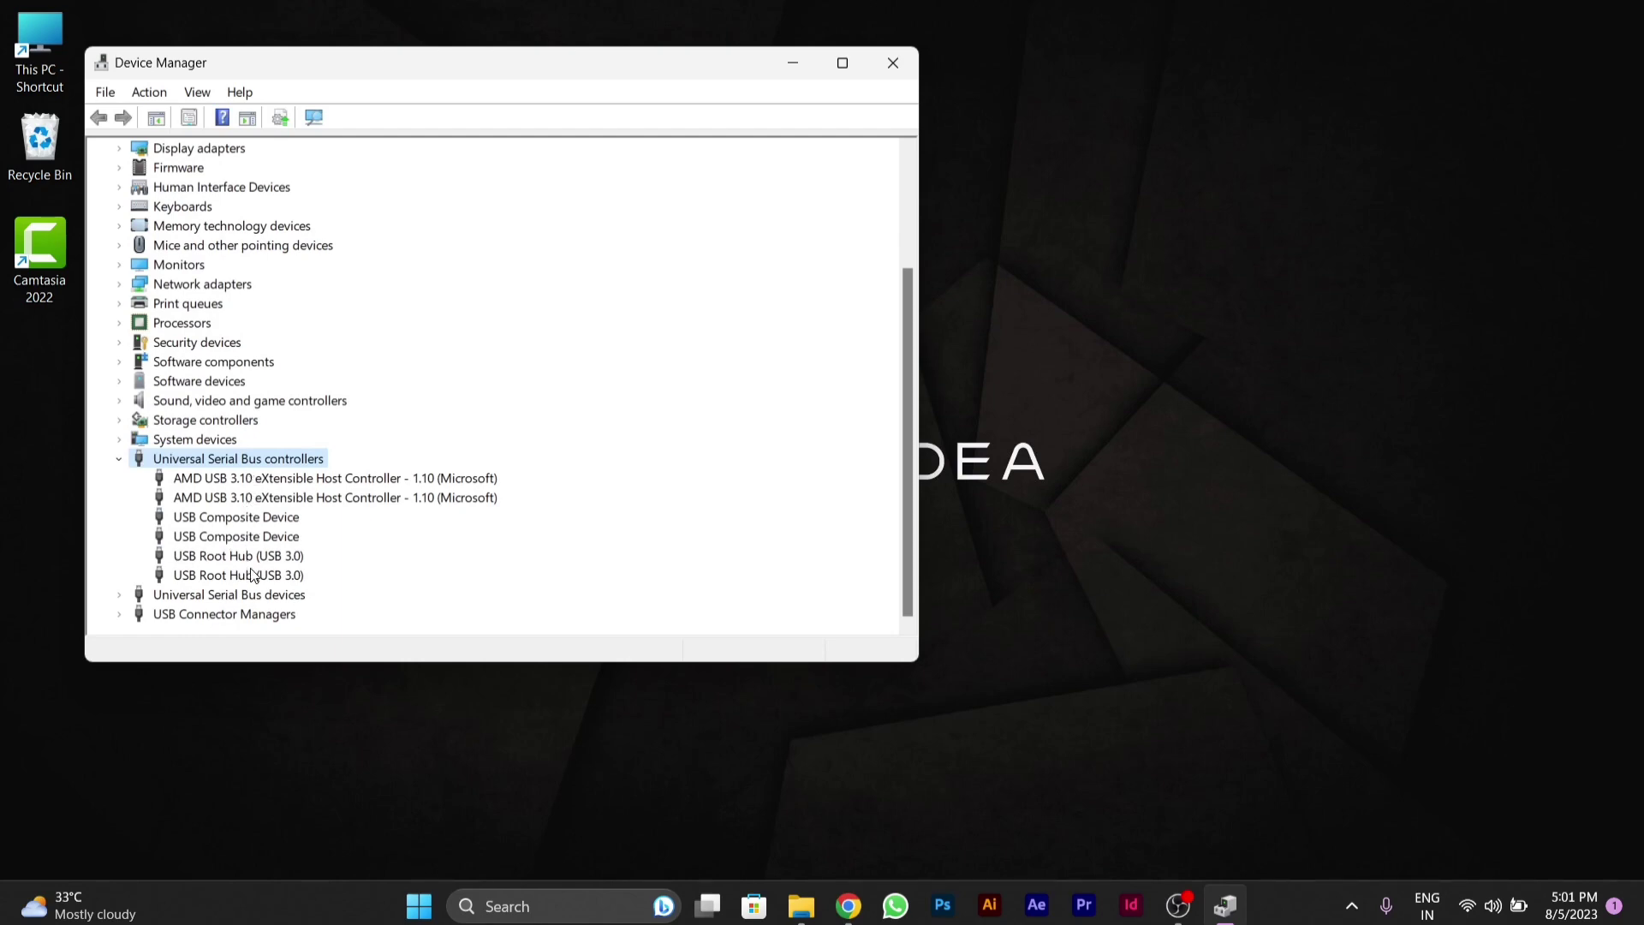
Turn off power-saving shutdown on both AMD USB 3.10 host controllers.
{"action": "left_click", "coordinate": [252, 480]}
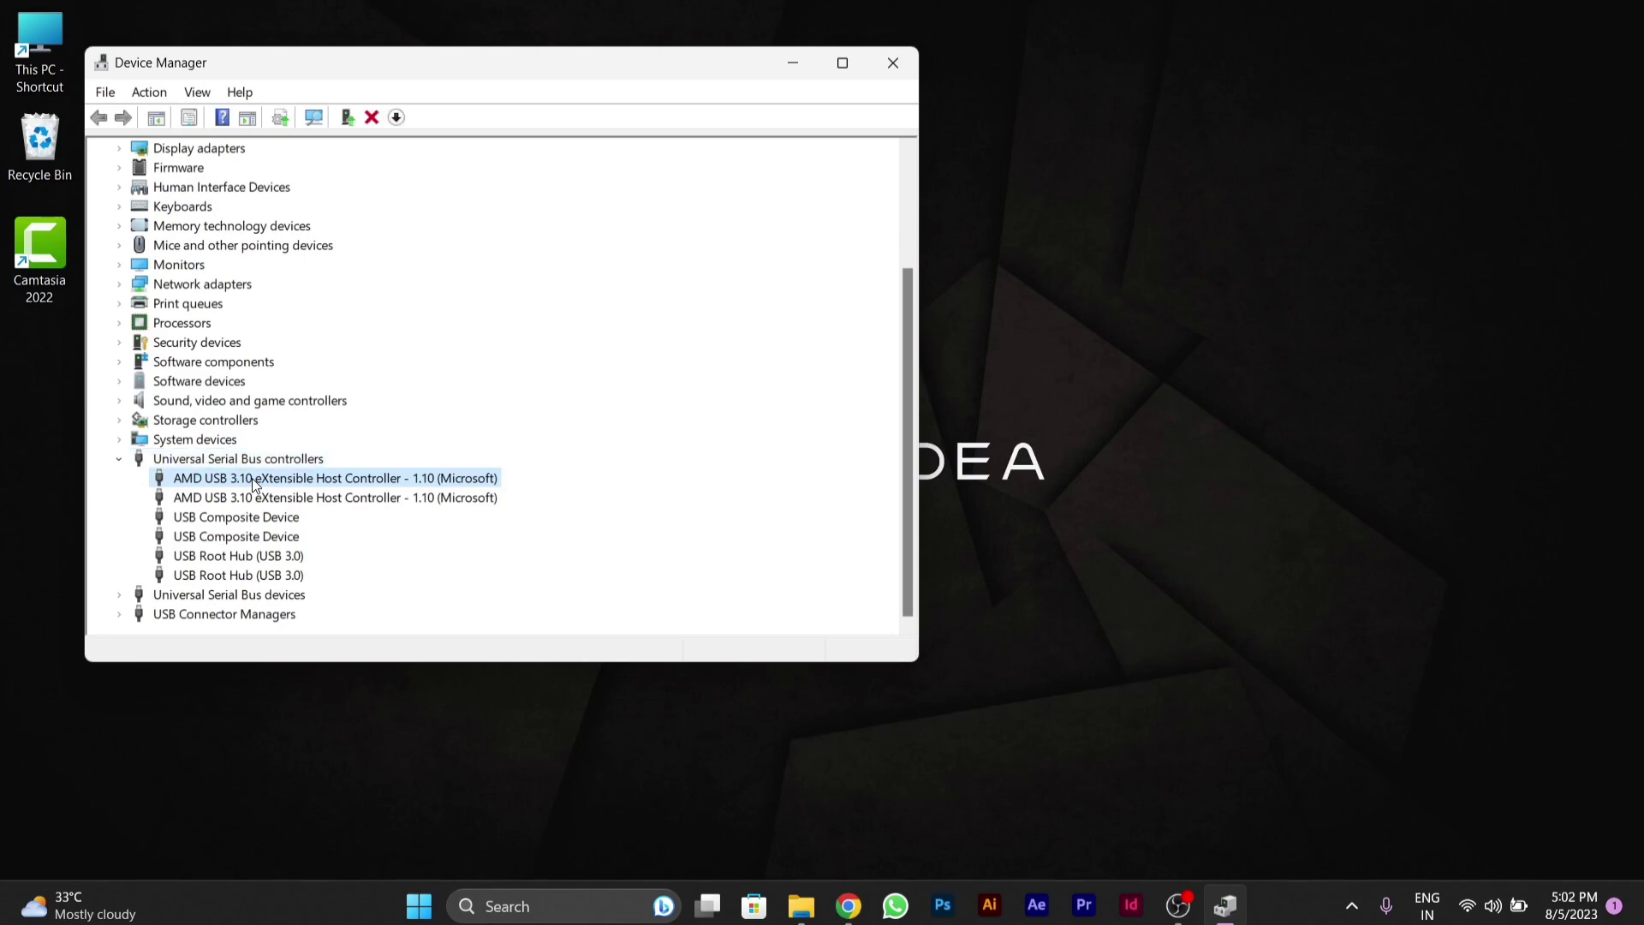
{"action": "double_click", "coordinate": [251, 478]}
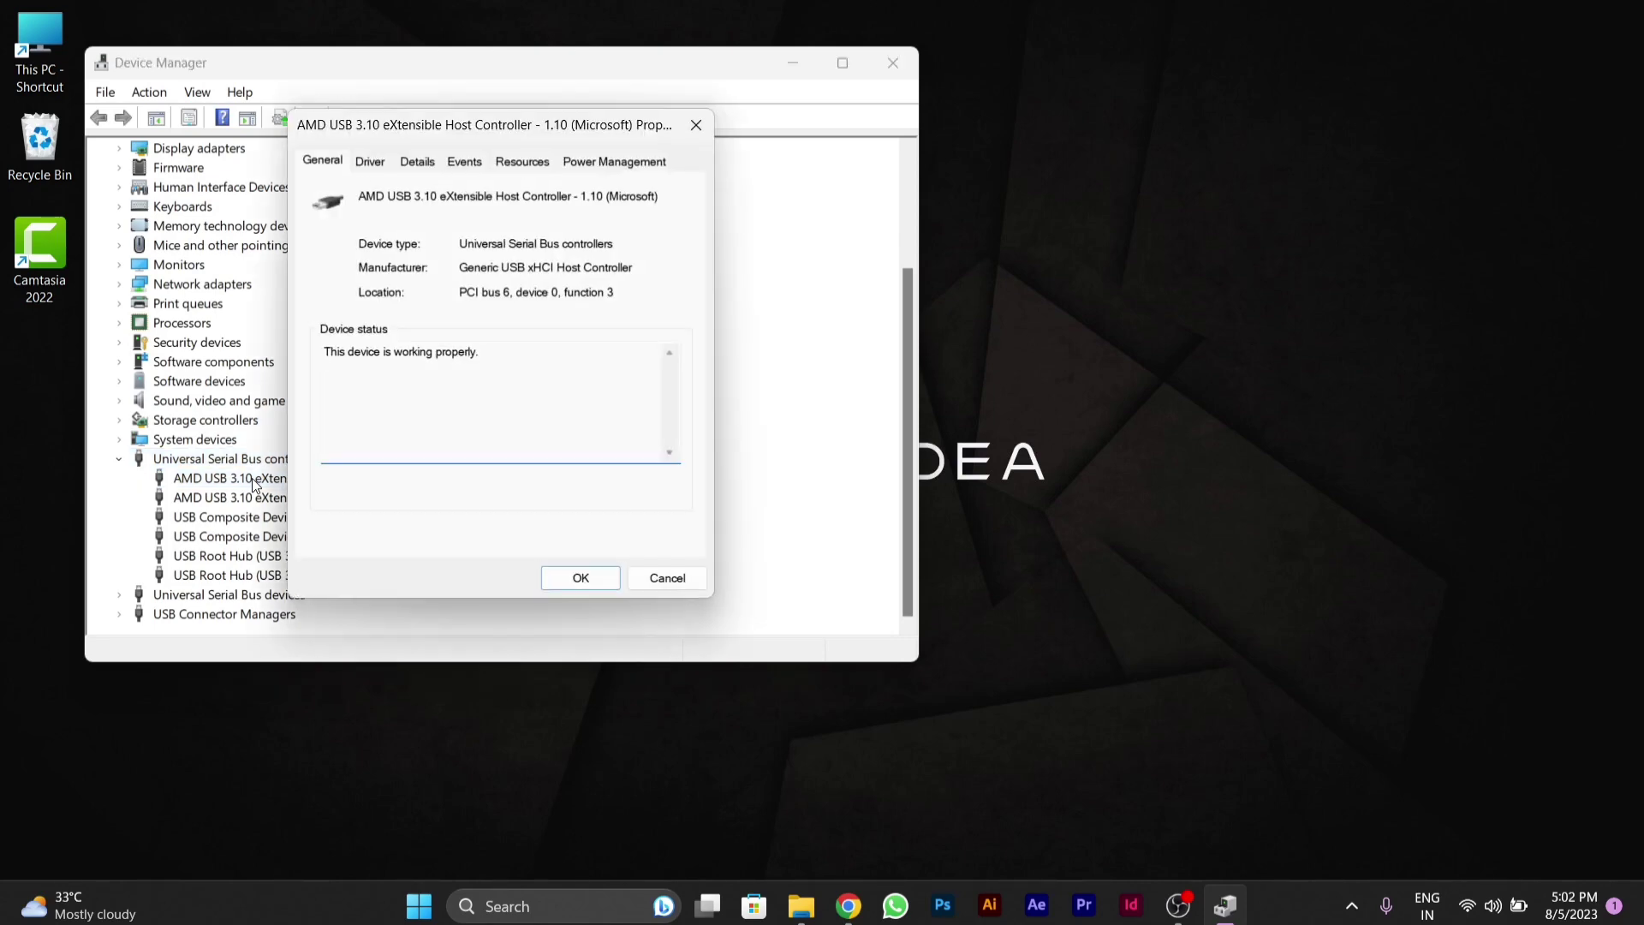
{"action": "left_click", "coordinate": [615, 160]}
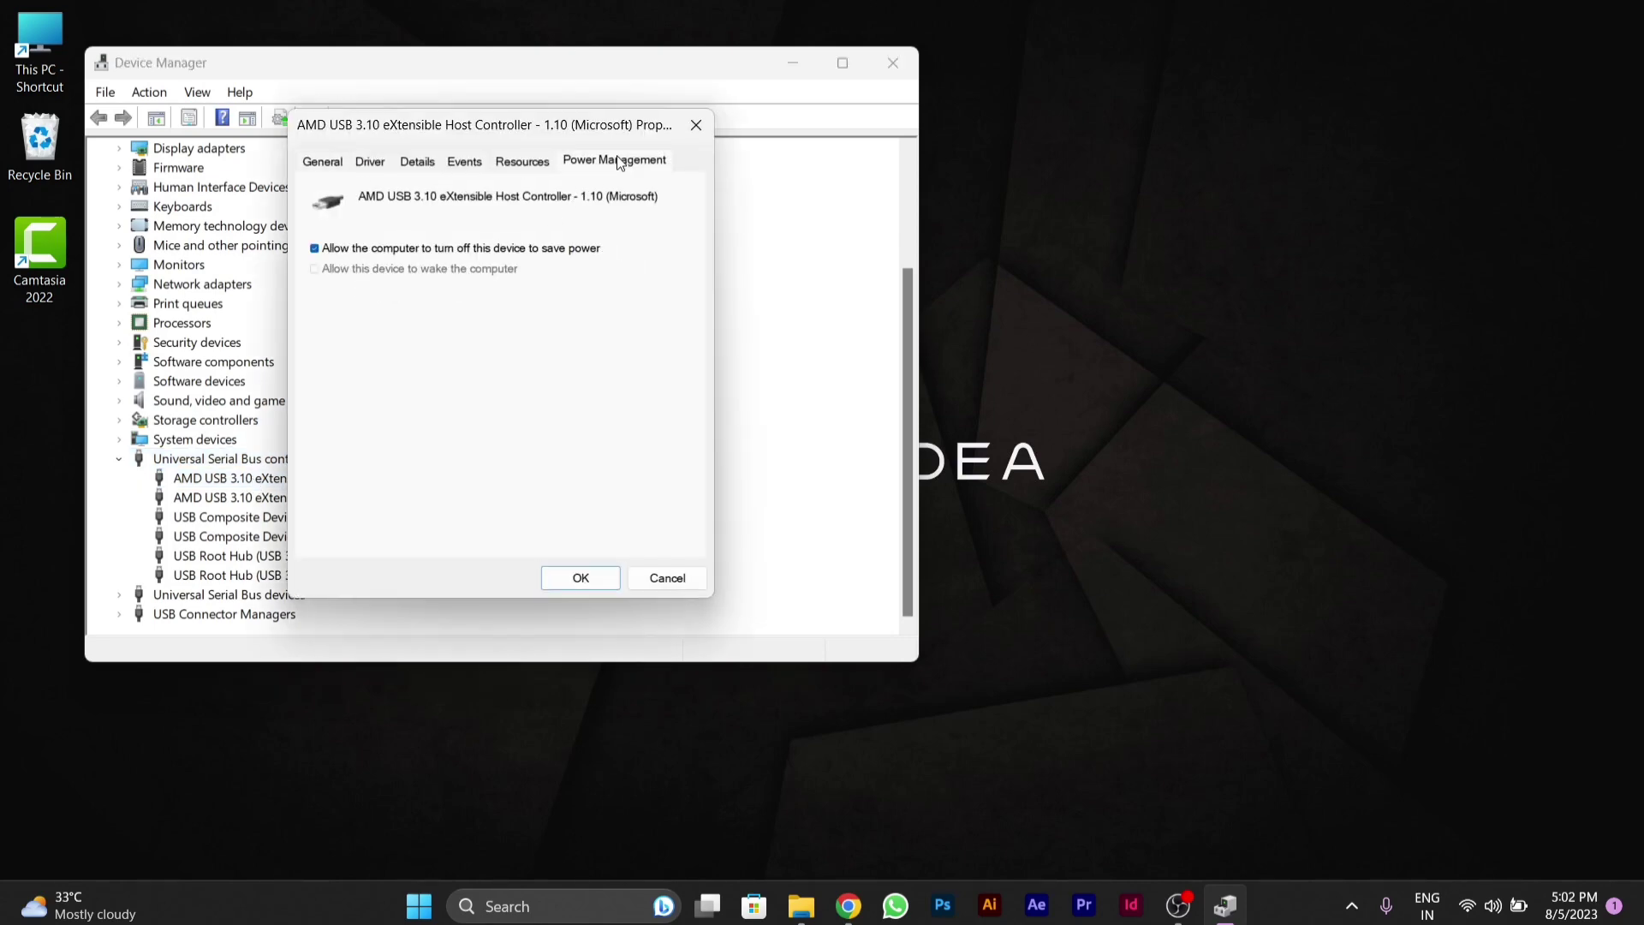
{"action": "left_click", "coordinate": [315, 251]}
{"action": "left_click", "coordinate": [579, 579]}
{"action": "left_click", "coordinate": [262, 501]}
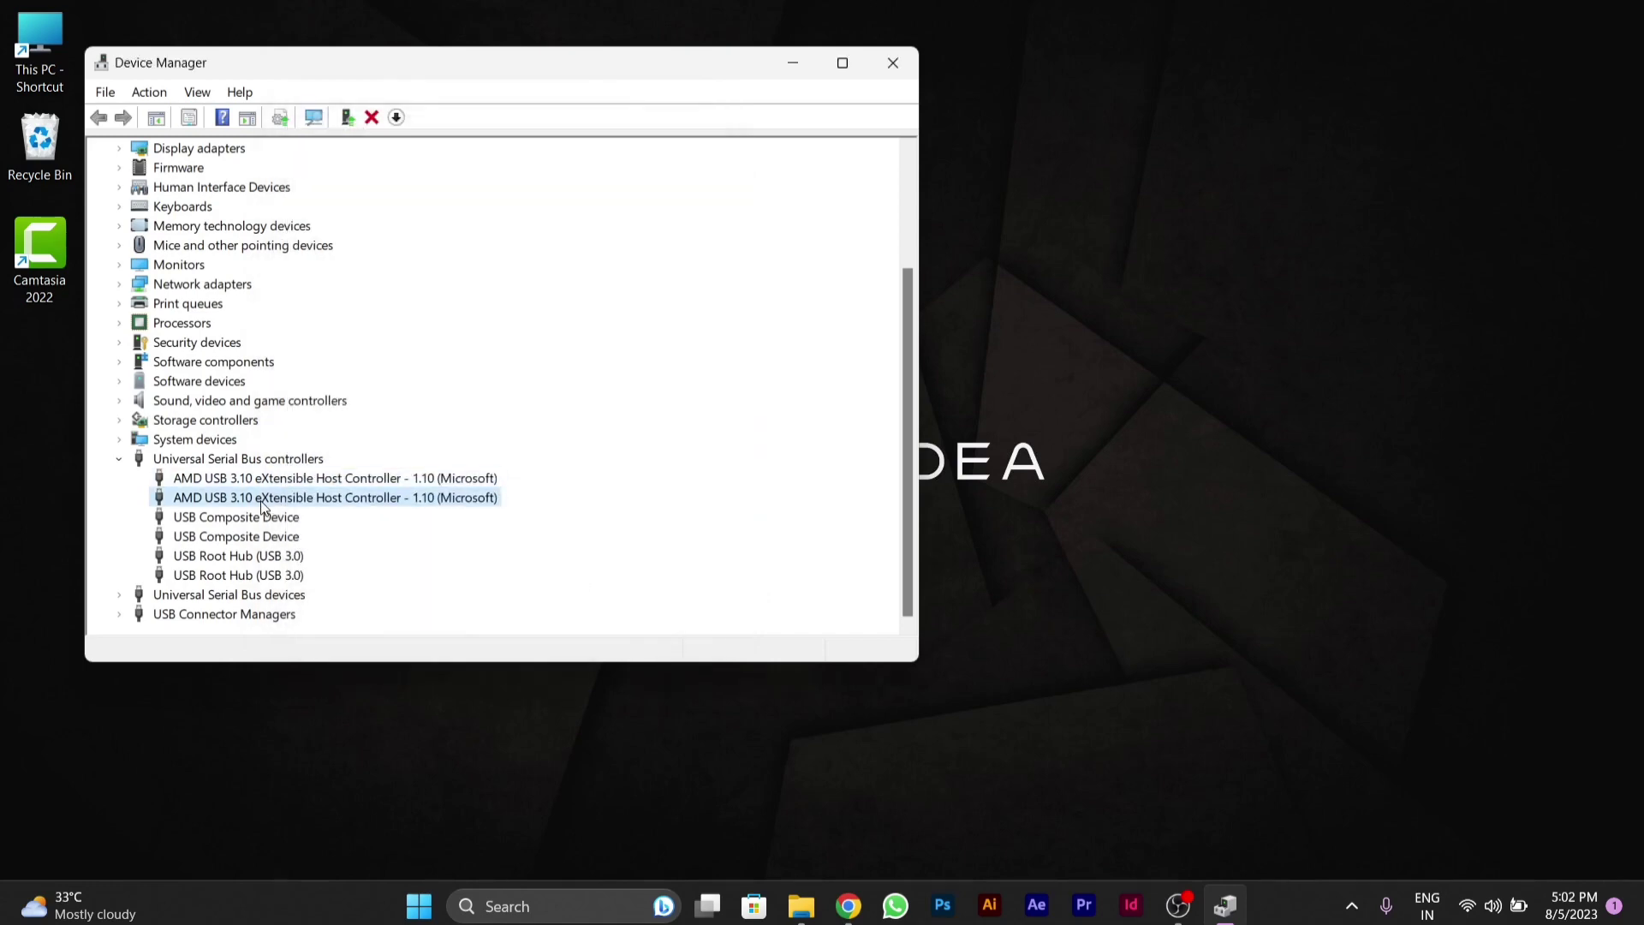
{"action": "double_click", "coordinate": [261, 501]}
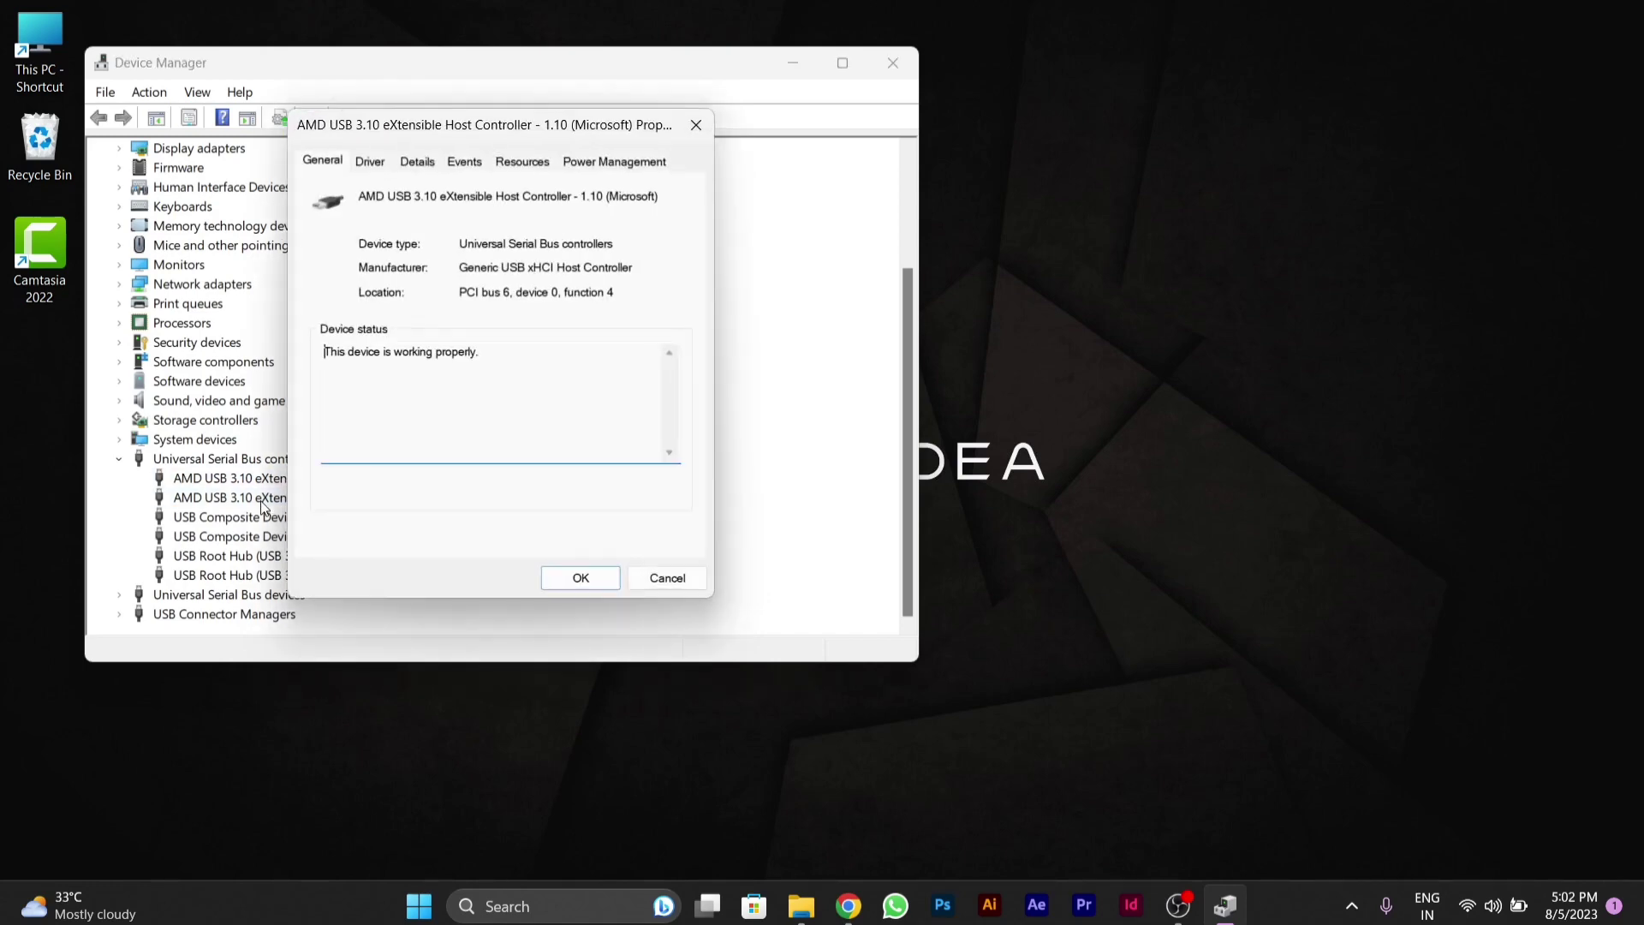
{"action": "left_click", "coordinate": [609, 162]}
{"action": "left_click", "coordinate": [360, 248]}
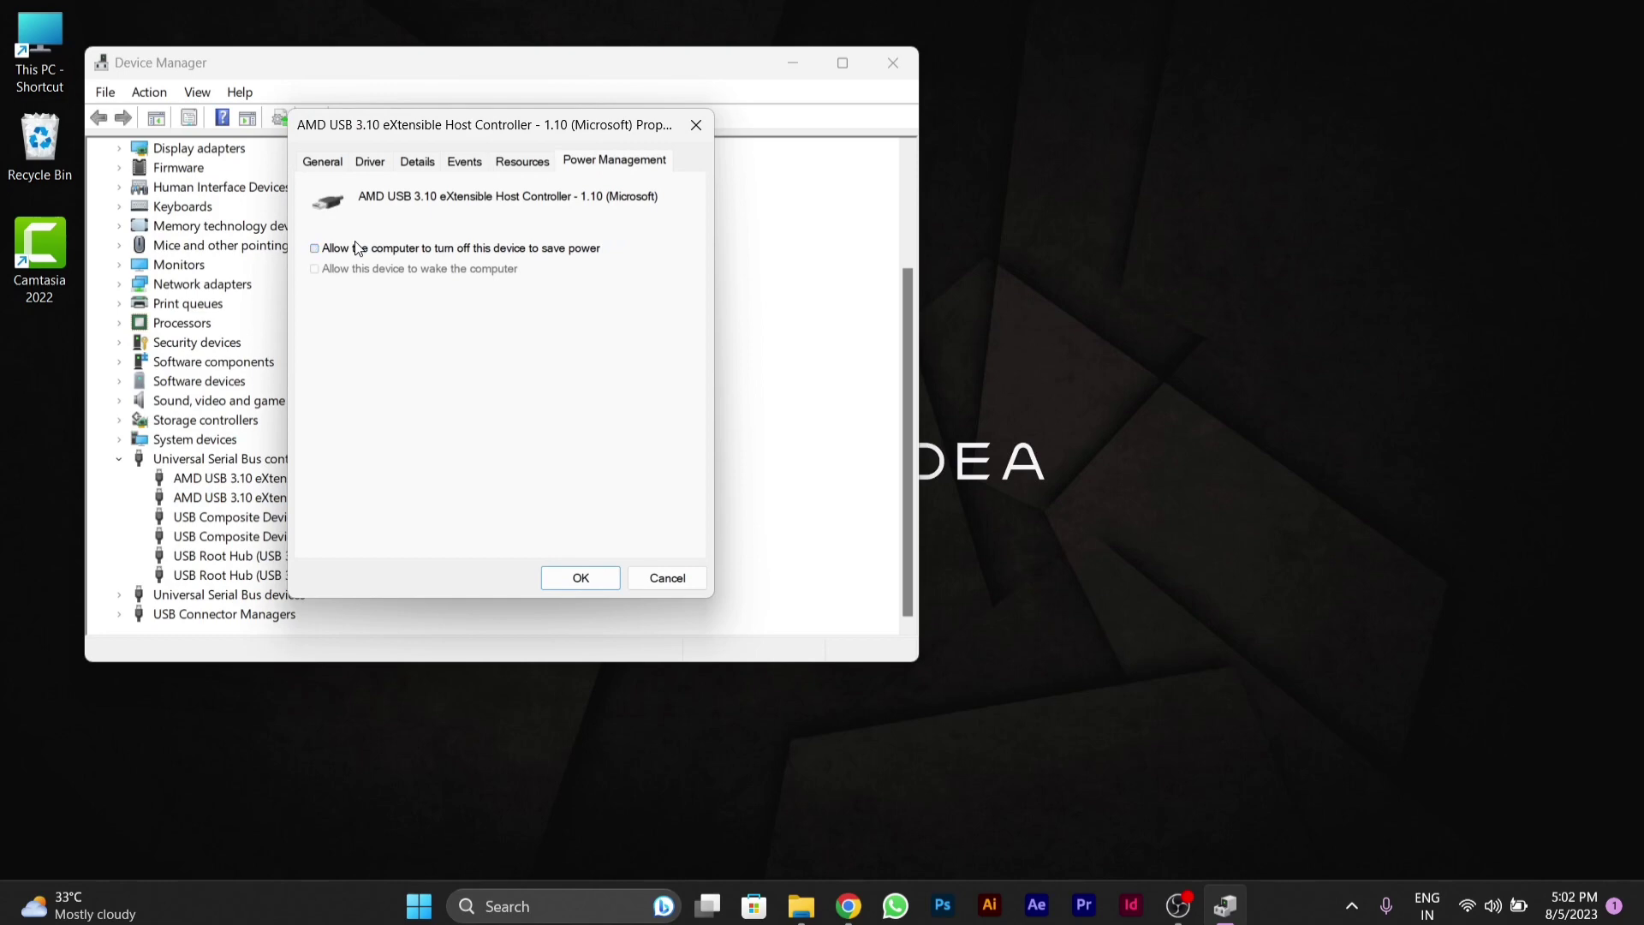
{"action": "left_click", "coordinate": [579, 578]}
Inspect both USB Composite Devices' properties and close them without changes.
{"action": "double_click", "coordinate": [265, 518]}
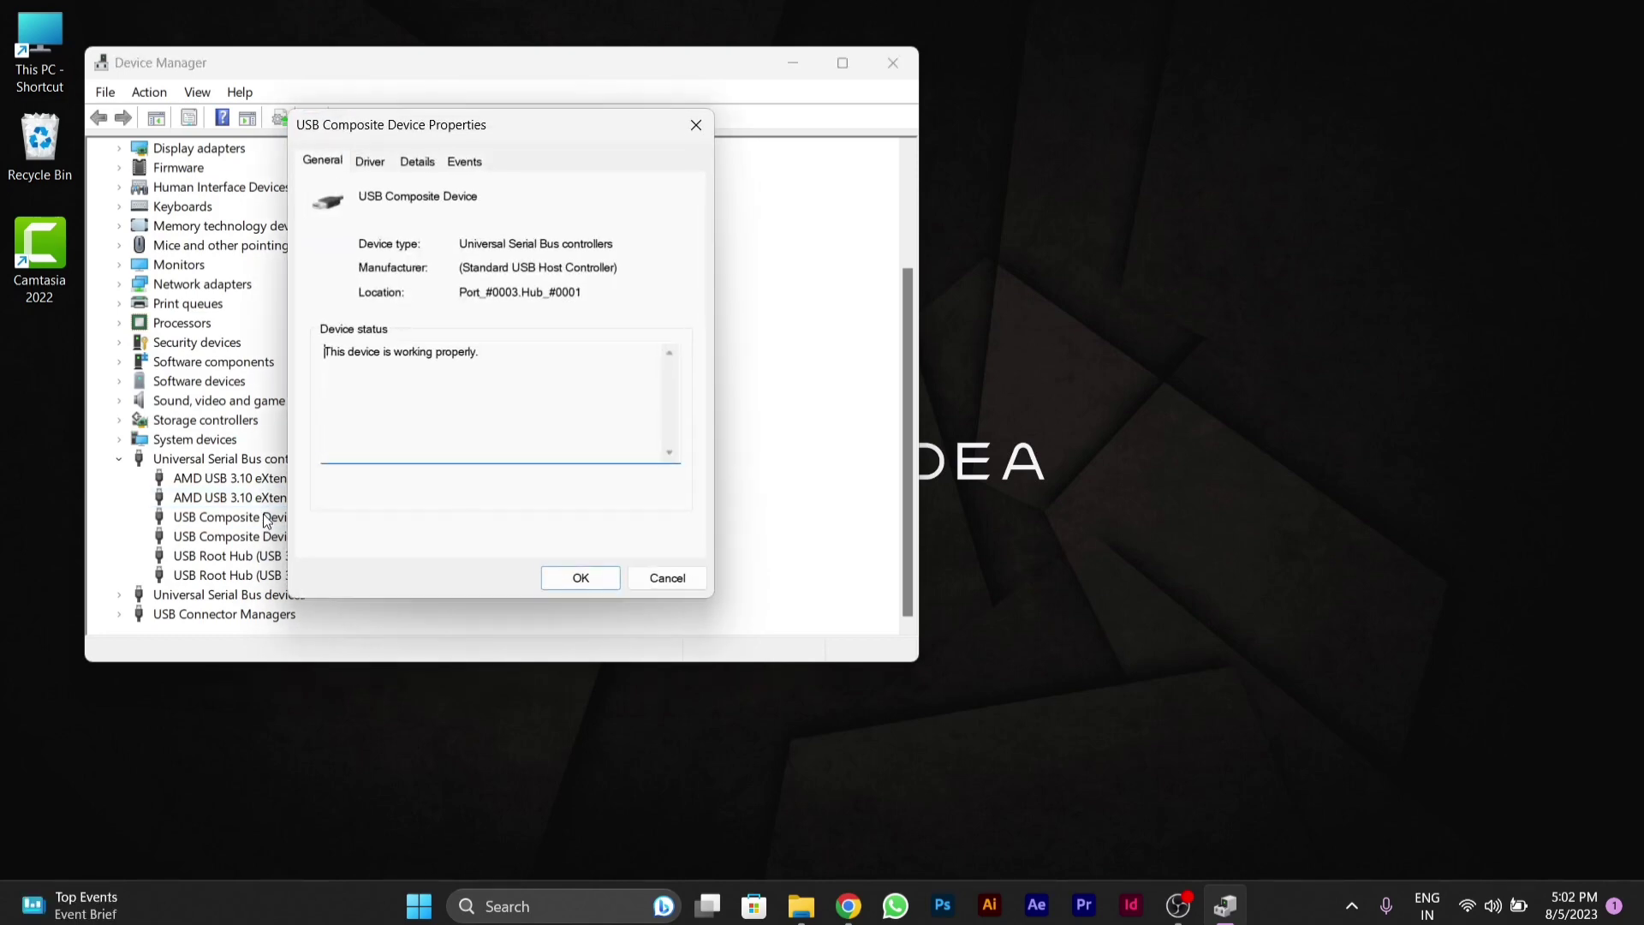
{"action": "left_click", "coordinate": [690, 137]}
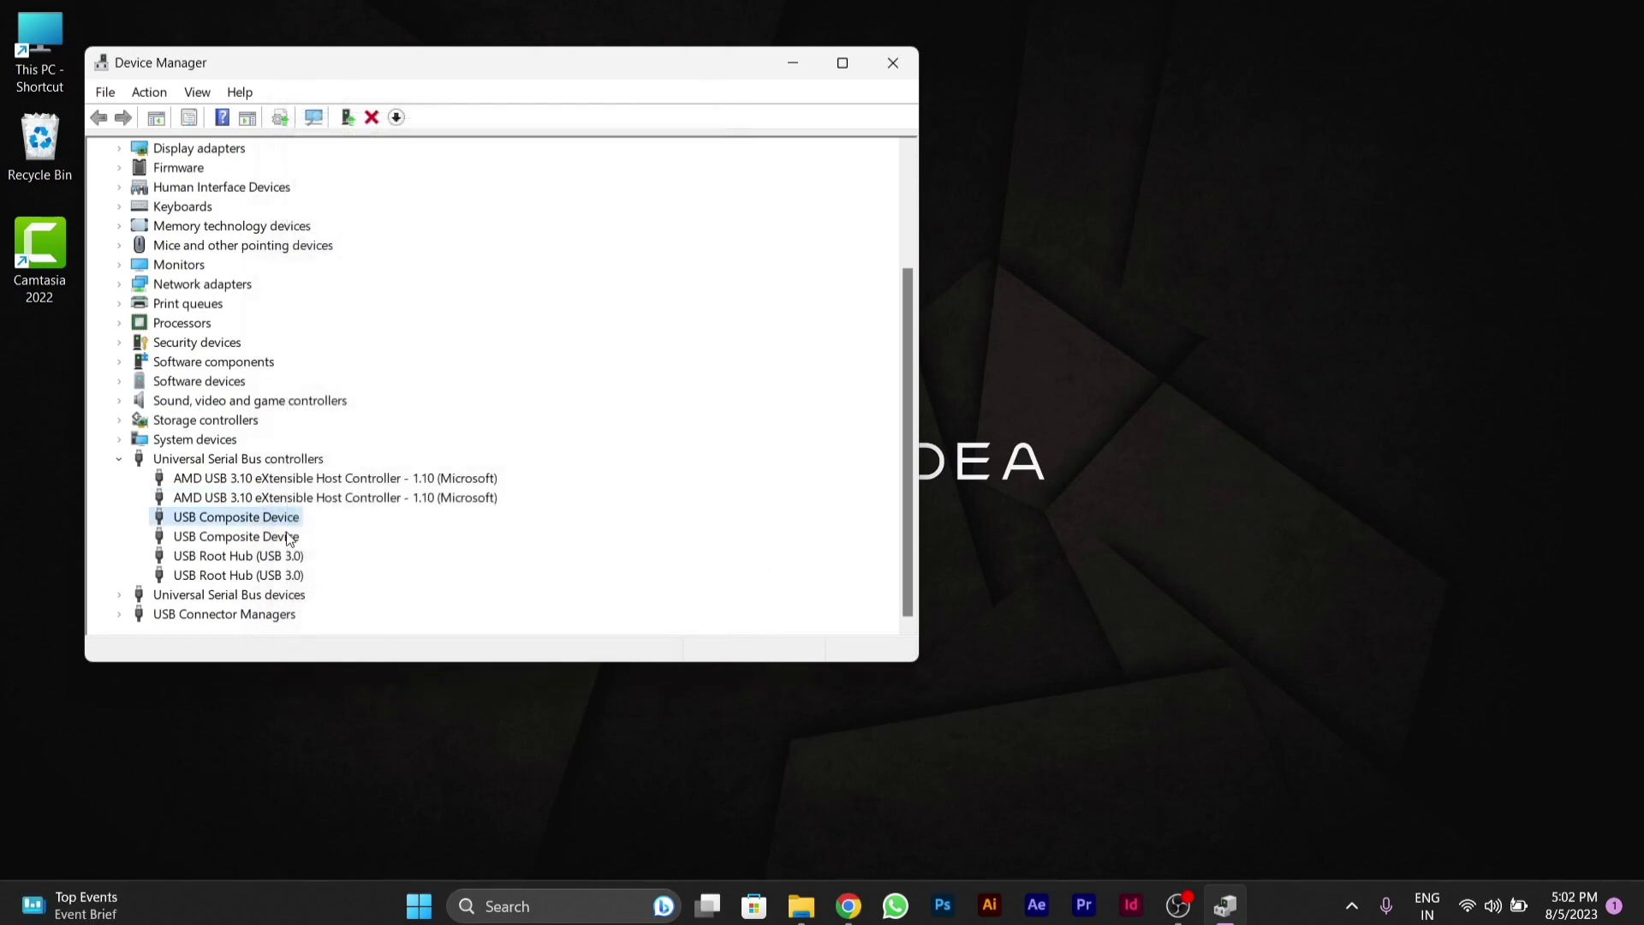
{"action": "double_click", "coordinate": [227, 538]}
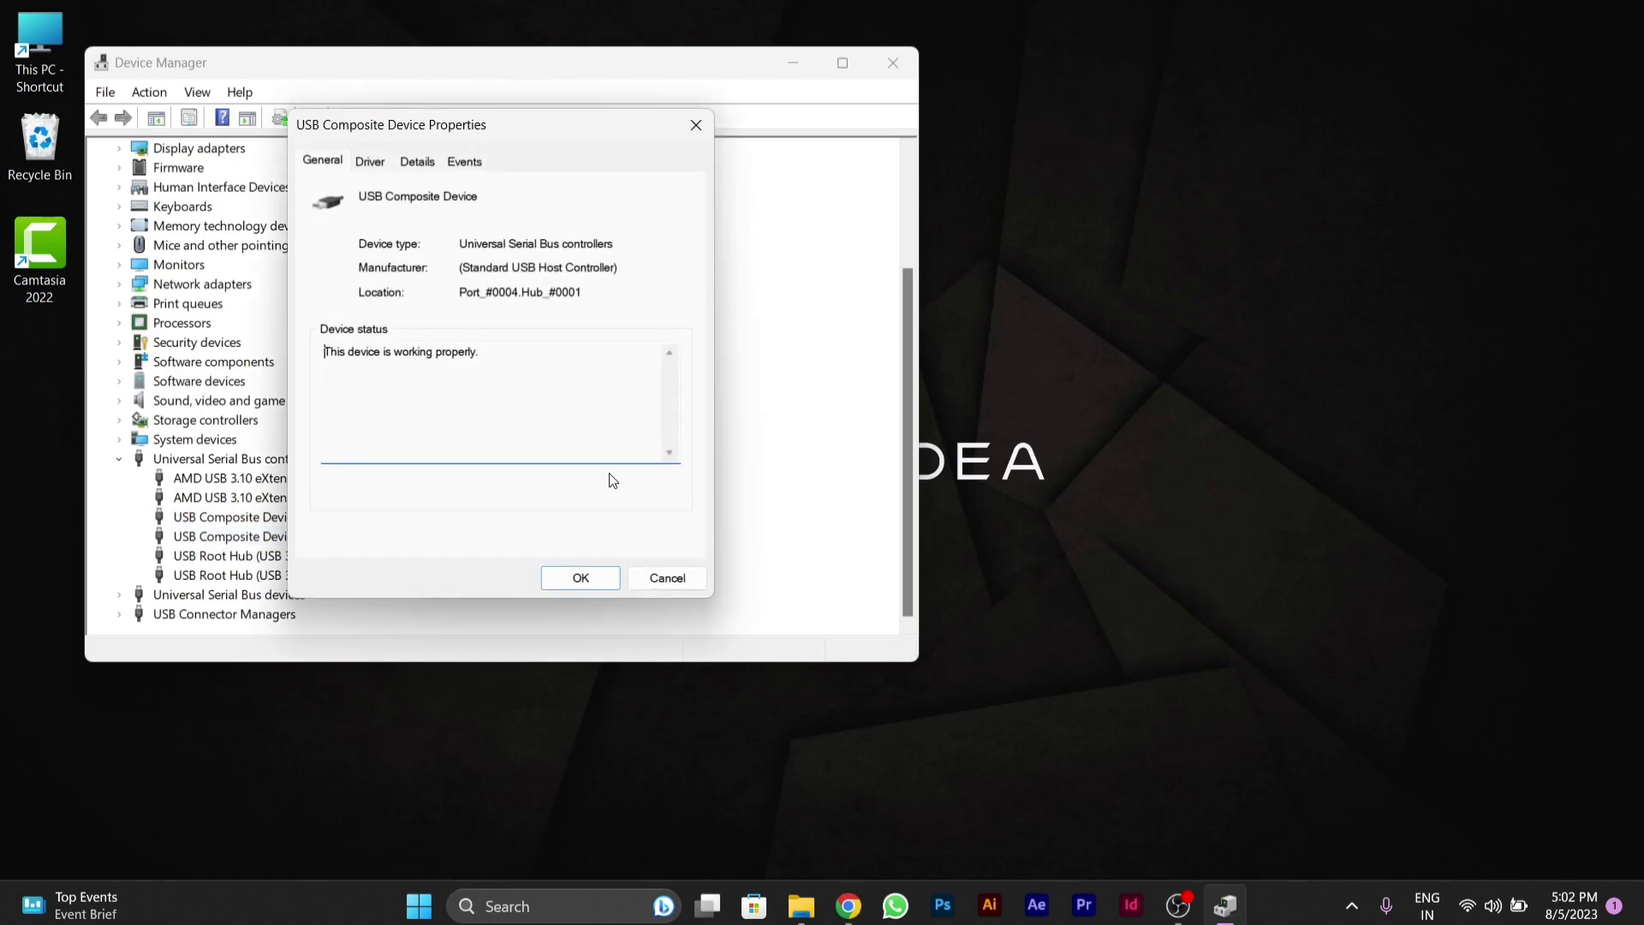
{"action": "left_click", "coordinate": [664, 580]}
Turn off power-saving shutdown on the USB Root Hub (USB 3.0) devices.
{"action": "left_click", "coordinate": [229, 569]}
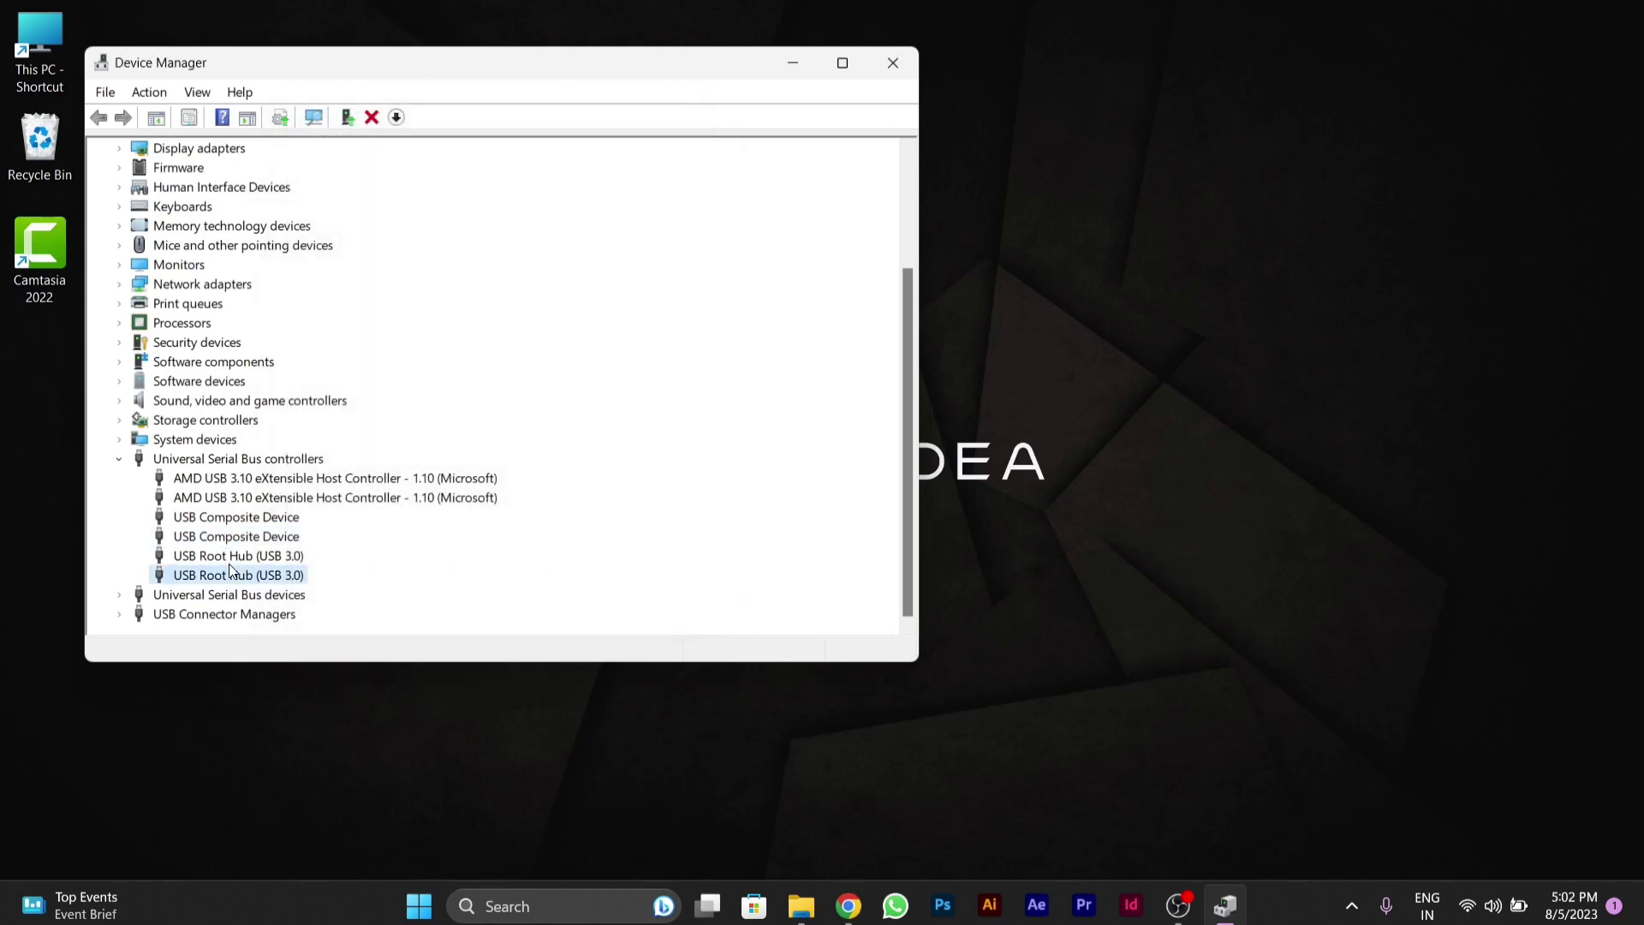
{"action": "double_click", "coordinate": [231, 556]}
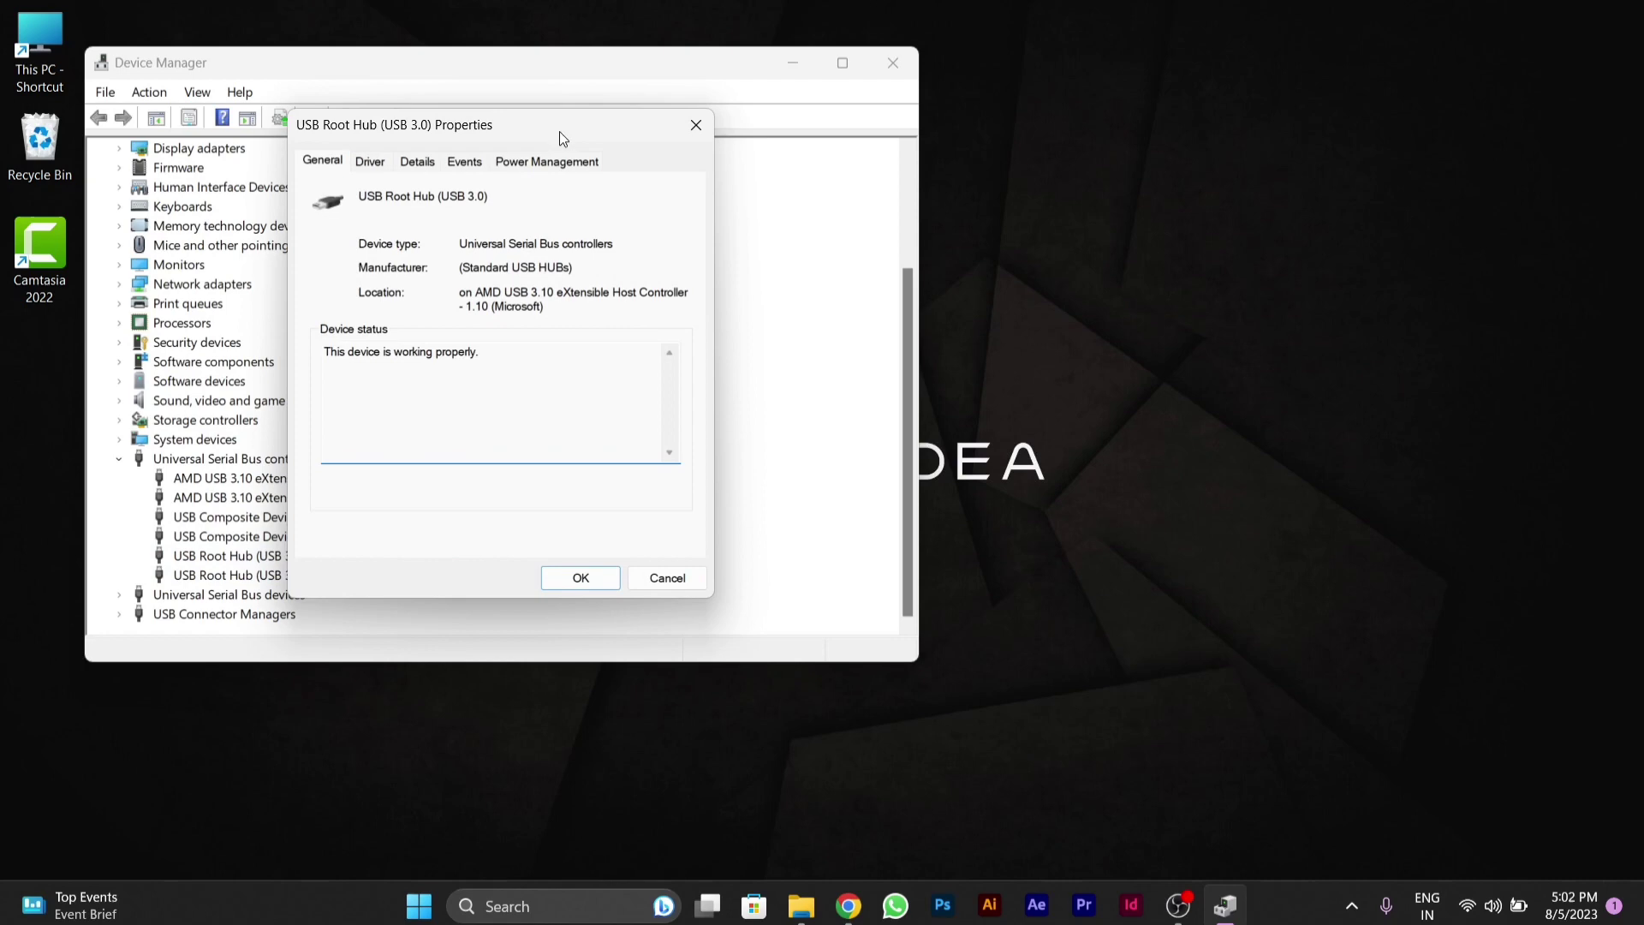
{"action": "left_click", "coordinate": [535, 161]}
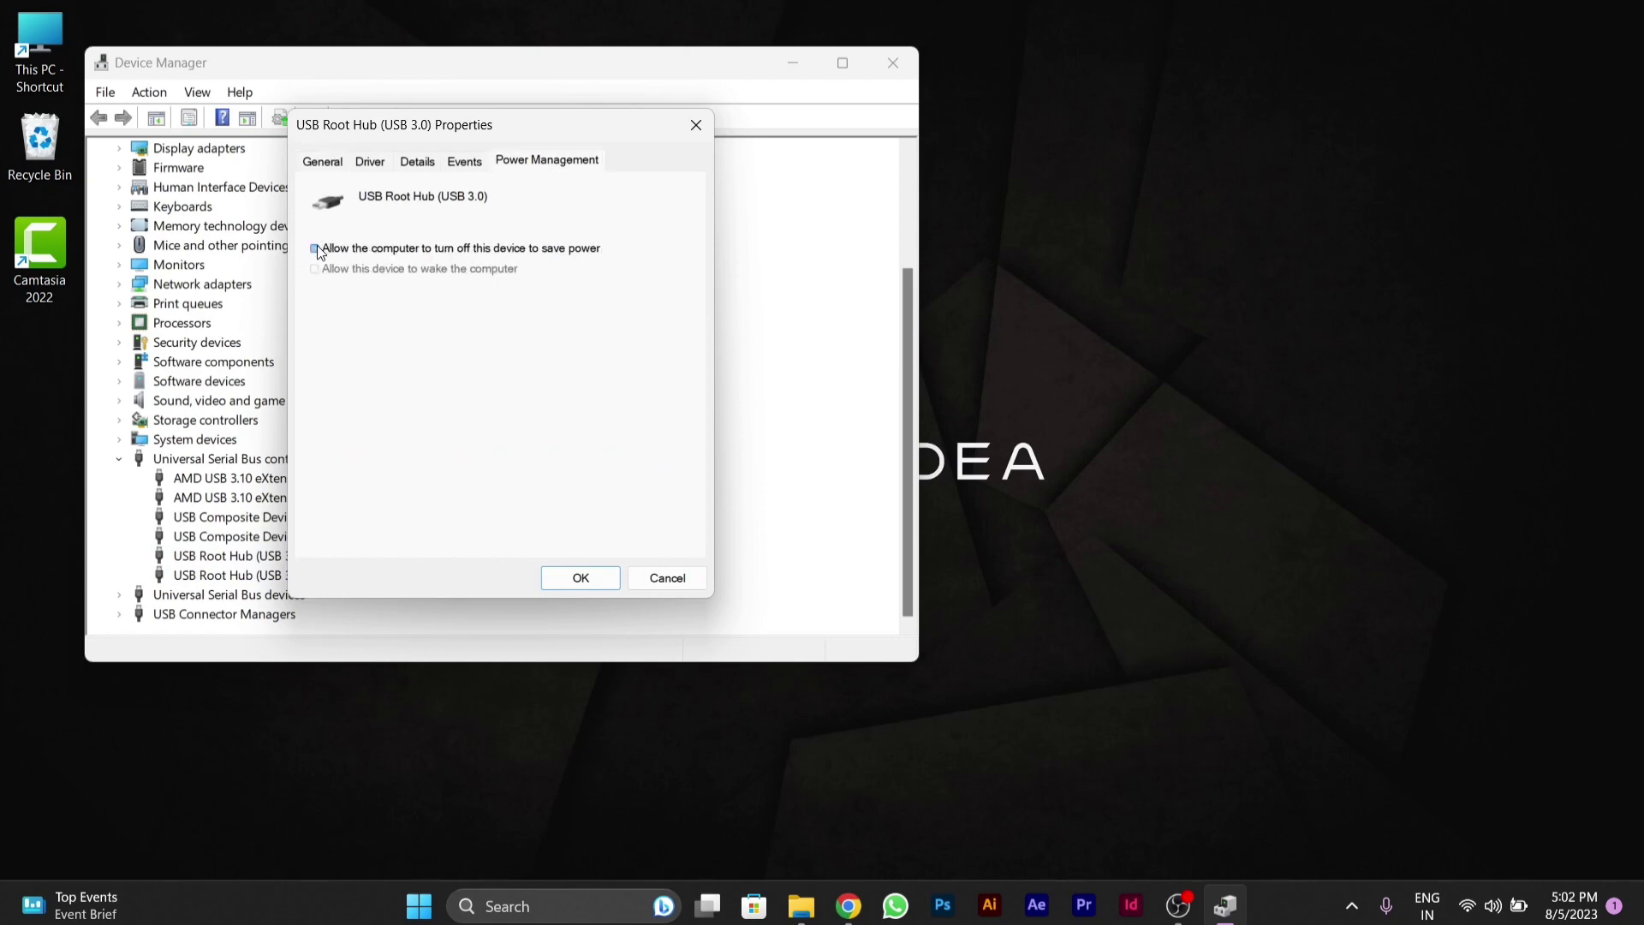
{"action": "left_click", "coordinate": [581, 577]}
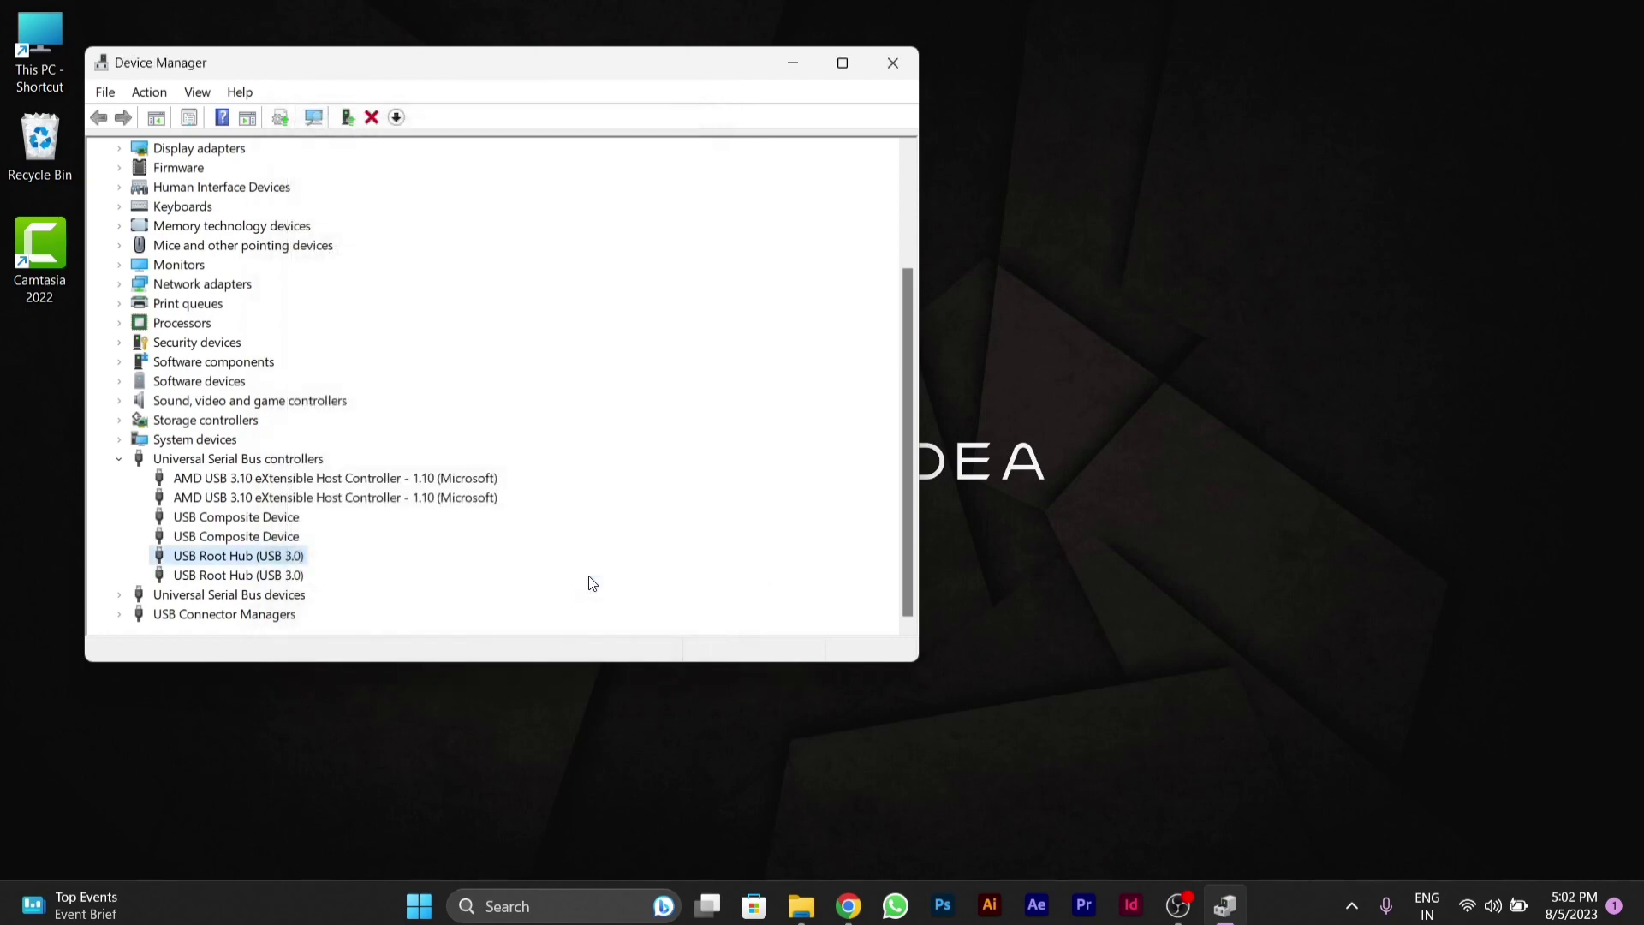
{"action": "double_click", "coordinate": [246, 576]}
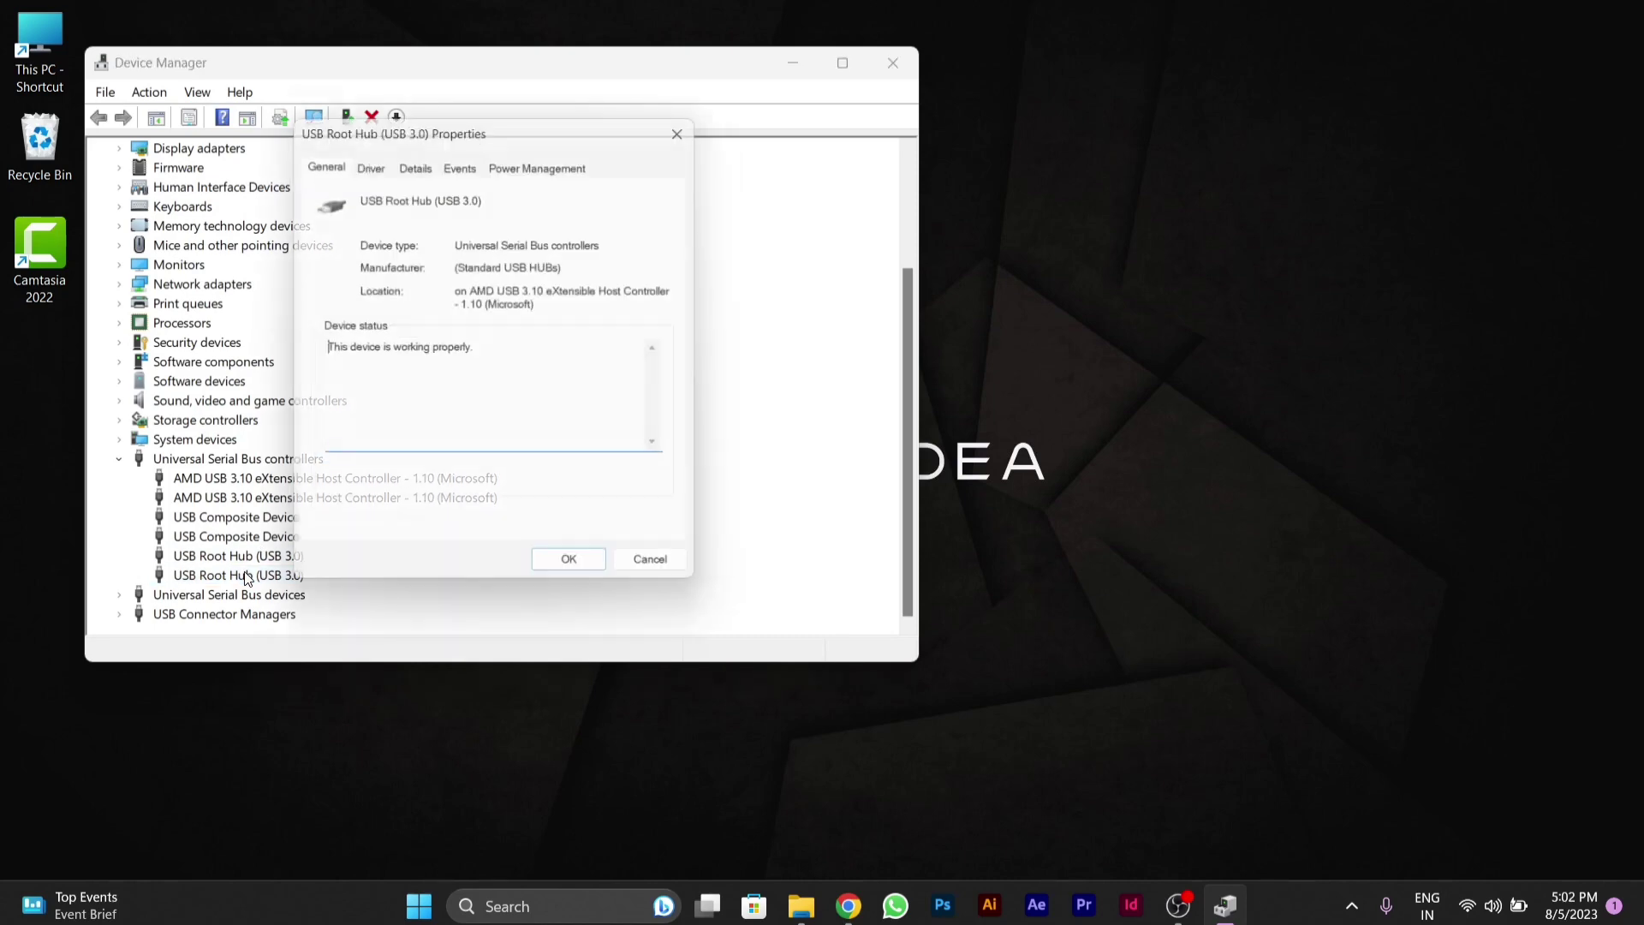
{"action": "left_click", "coordinate": [546, 159]}
{"action": "left_click", "coordinate": [315, 248]}
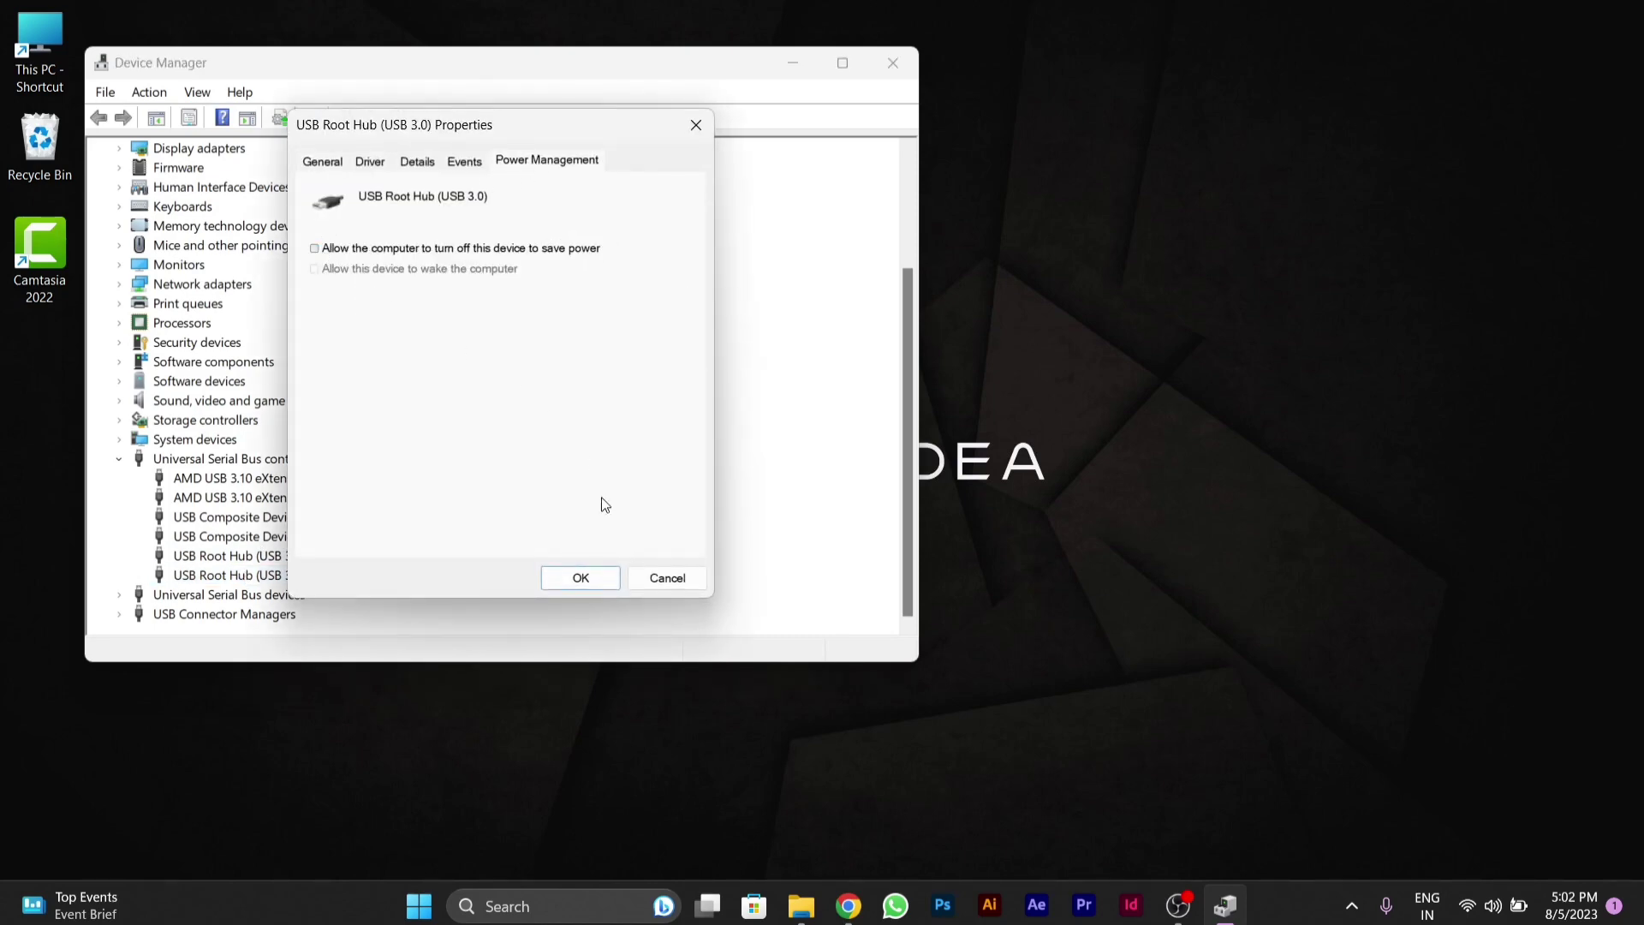
{"action": "left_click", "coordinate": [598, 573]}
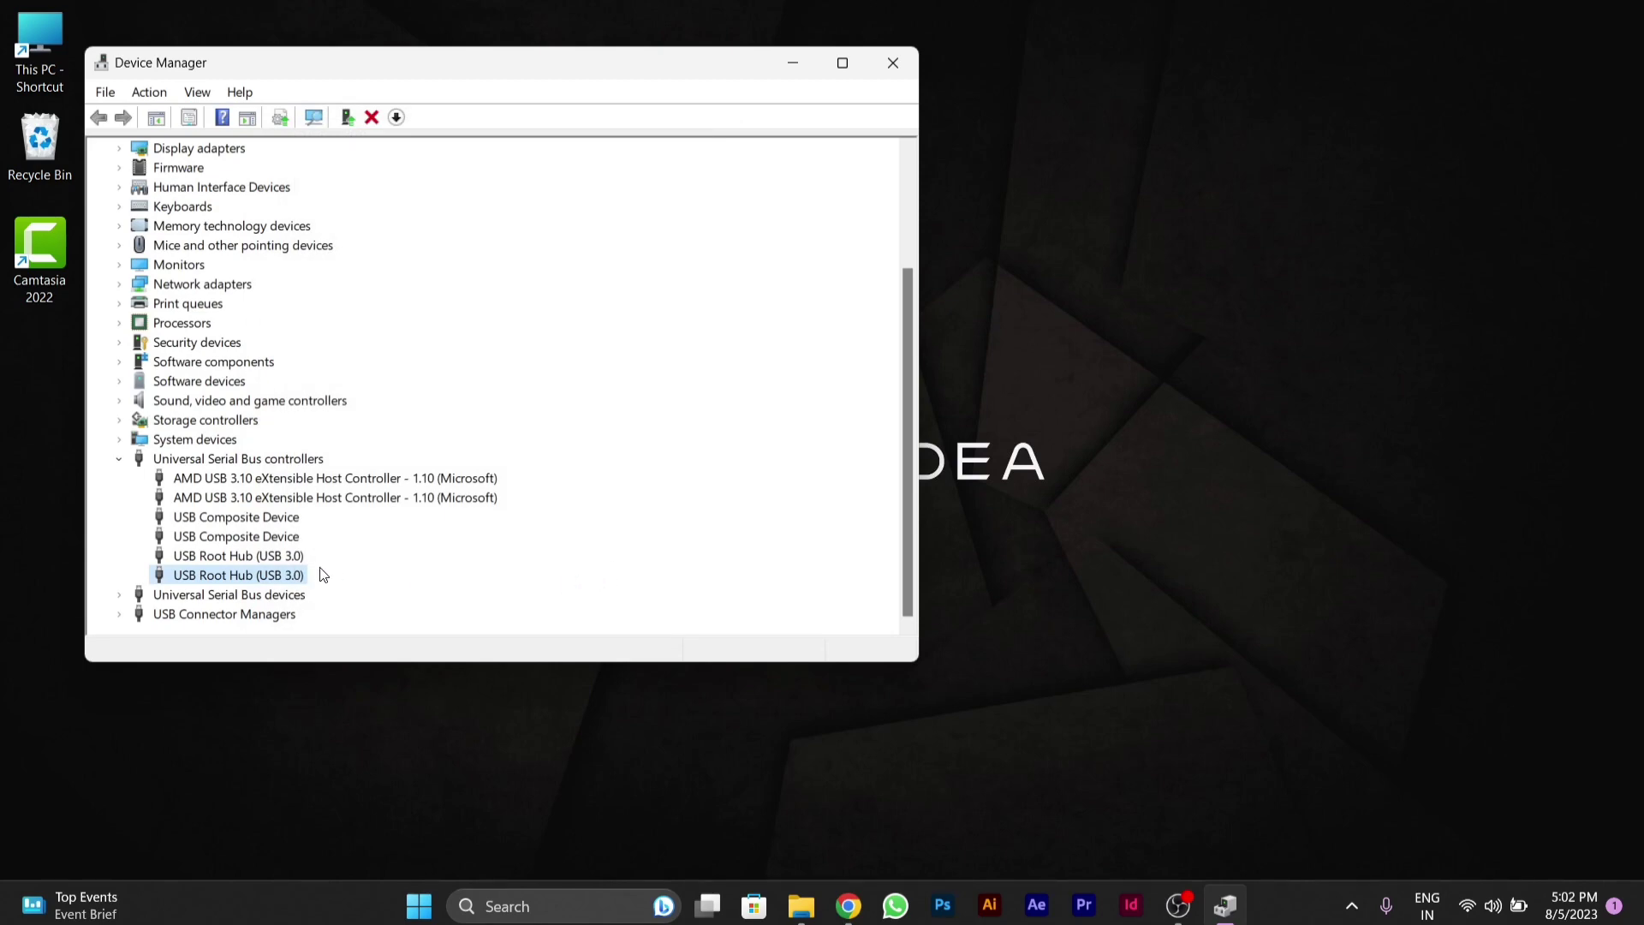
Close Device Manager and search Windows for 'camera'.
{"action": "left_click", "coordinate": [902, 66]}
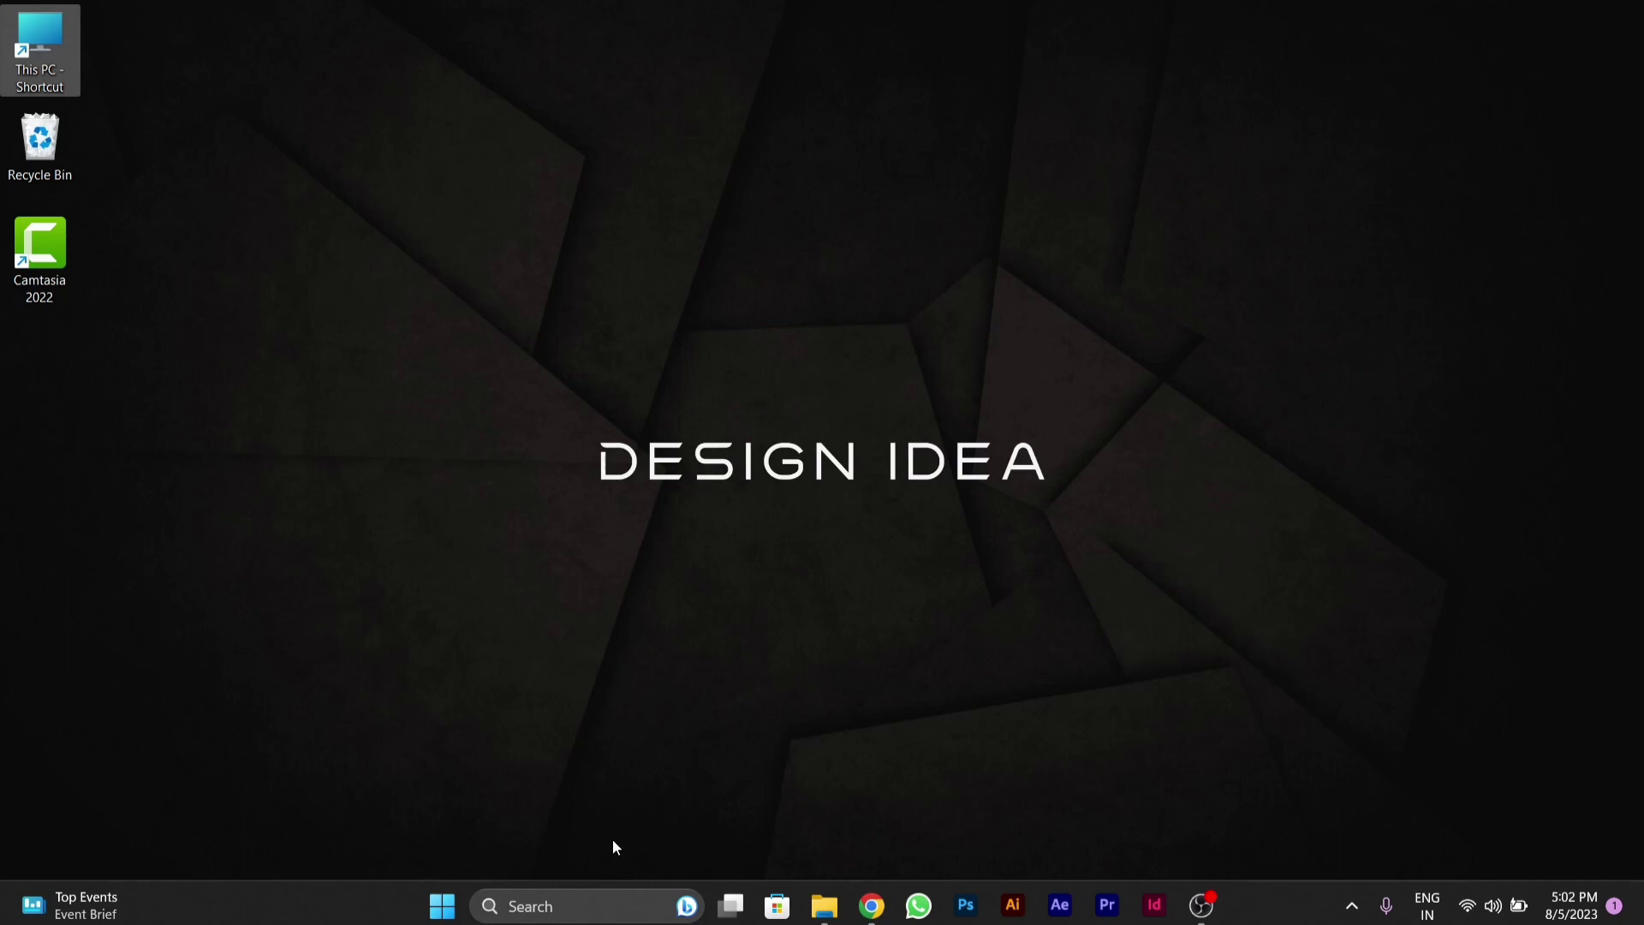
{"action": "left_click", "coordinate": [579, 901]}
{"action": "type", "text": "c"}
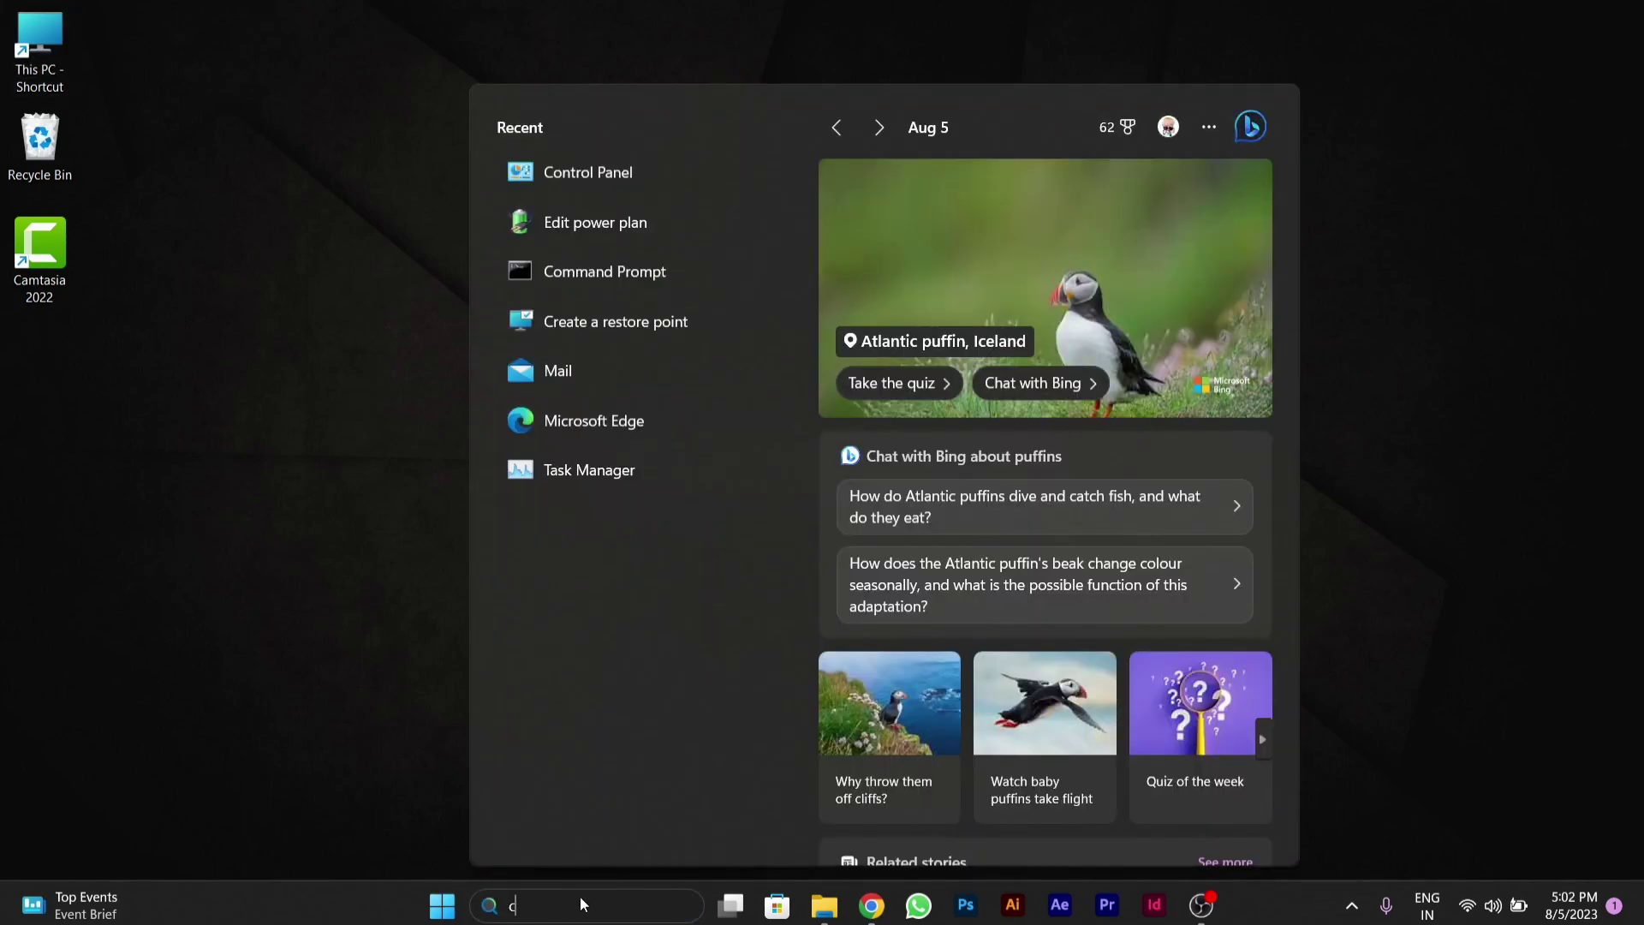
{"action": "type", "text": "amera"}
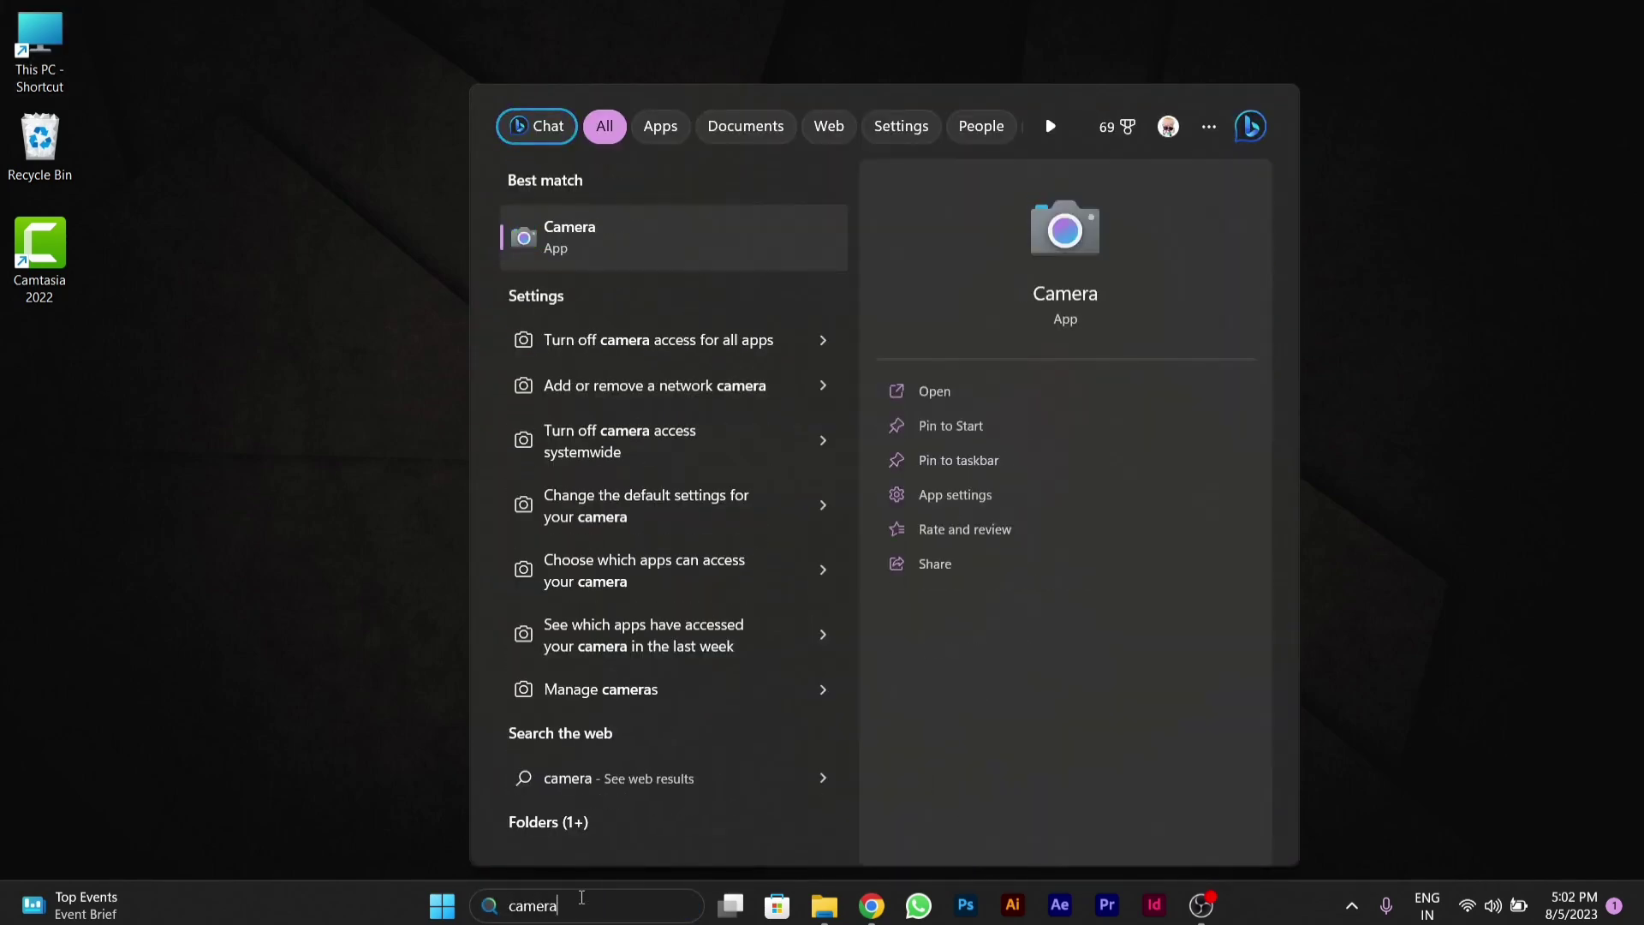
Reset the Camera app from its app settings, confirm the data deletion, and close Settings.
{"action": "left_click", "coordinate": [963, 505]}
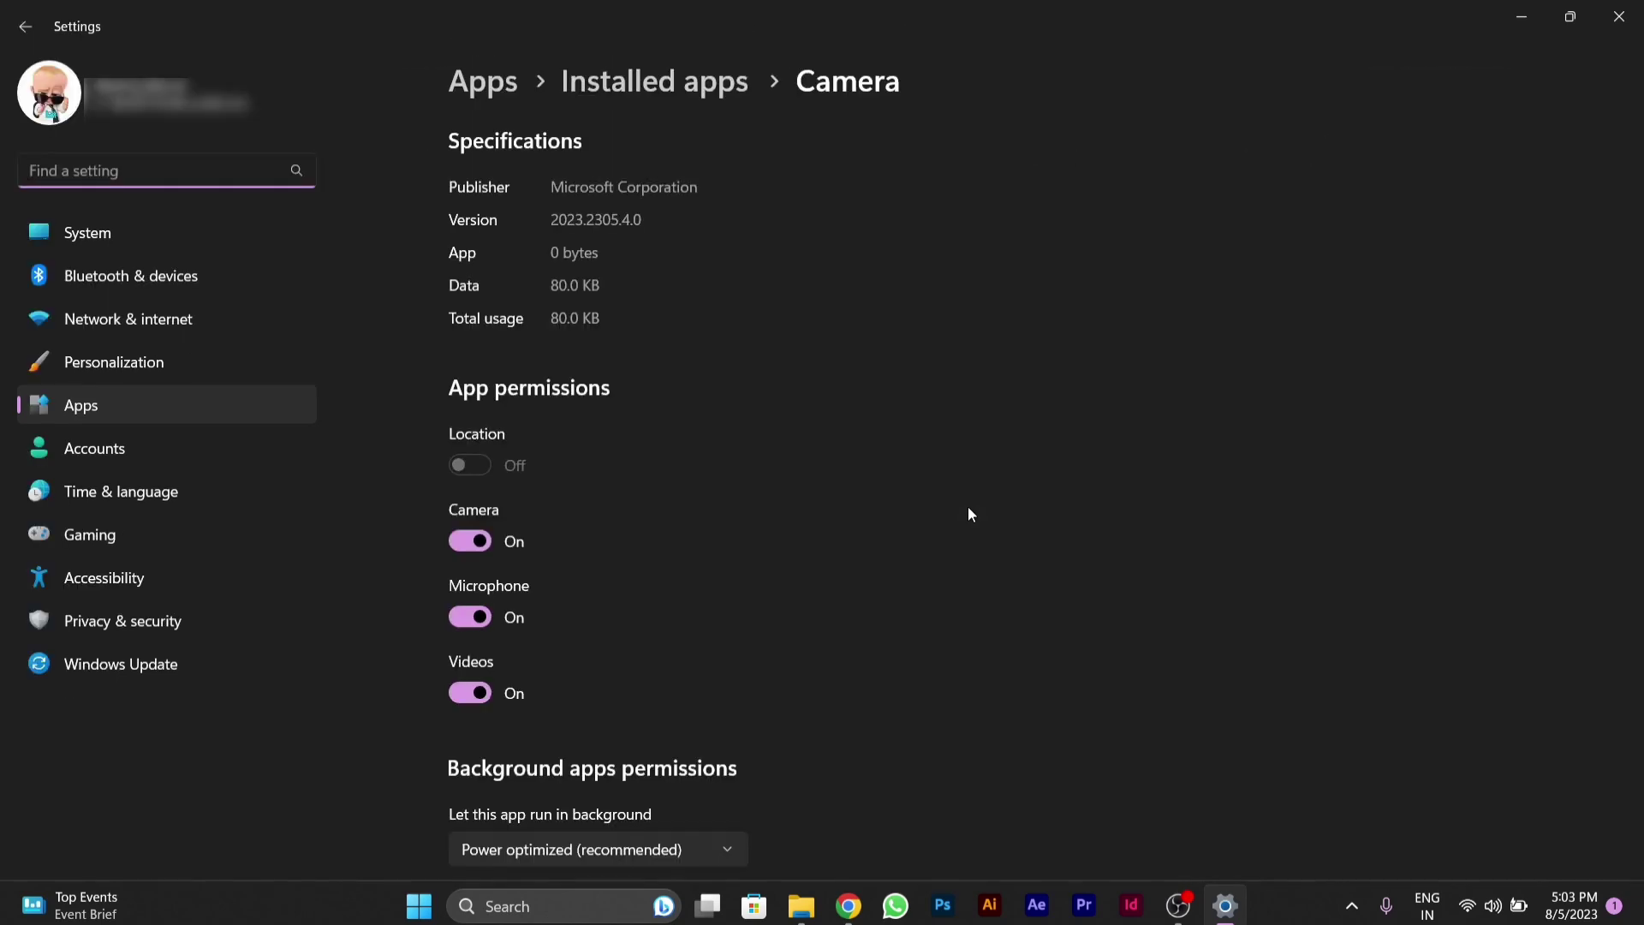
{"action": "scroll", "coordinate": [968, 508], "scroll_direction": "down", "scroll_amount": 10}
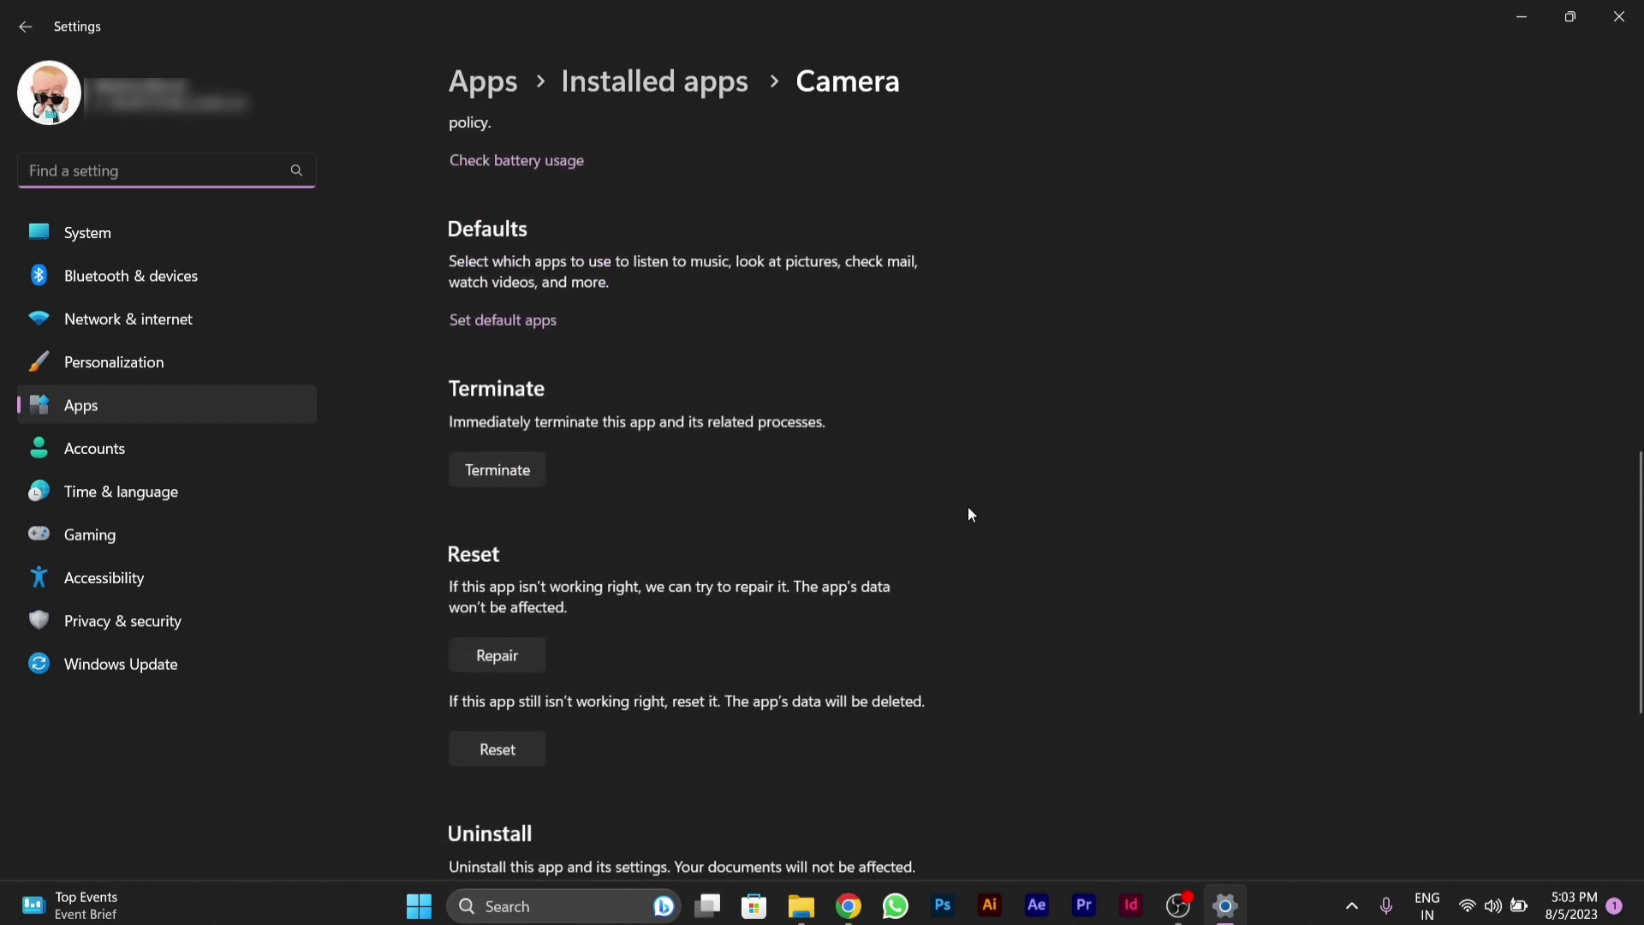
{"action": "scroll", "coordinate": [970, 513], "scroll_direction": "down", "scroll_amount": 3}
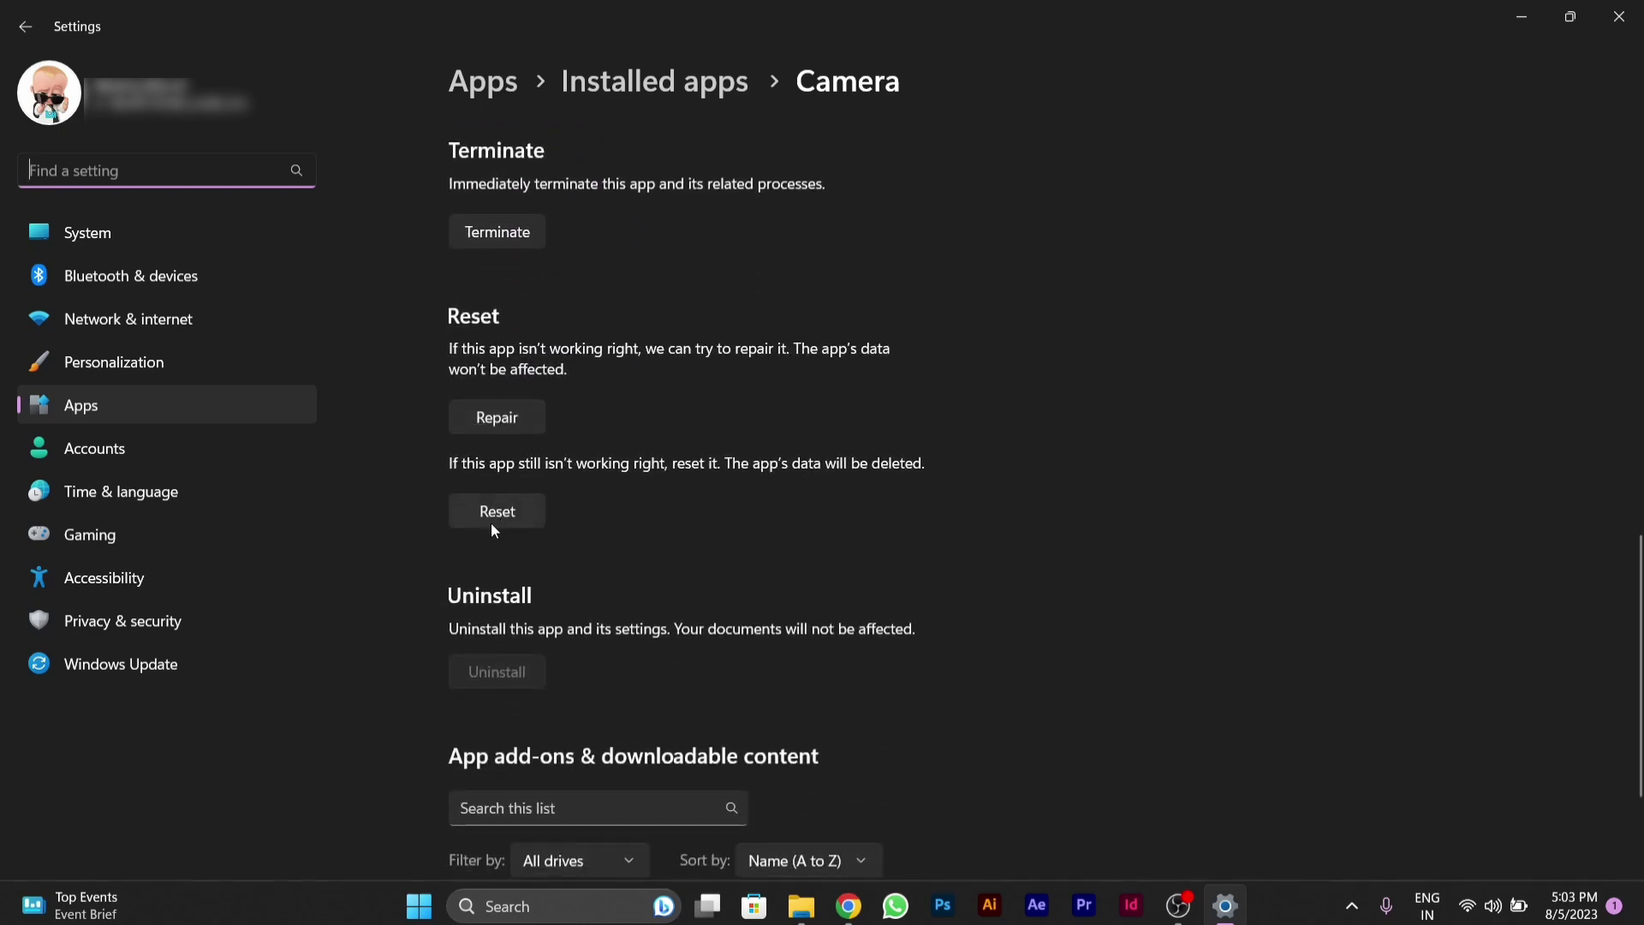
{"action": "left_click", "coordinate": [511, 513]}
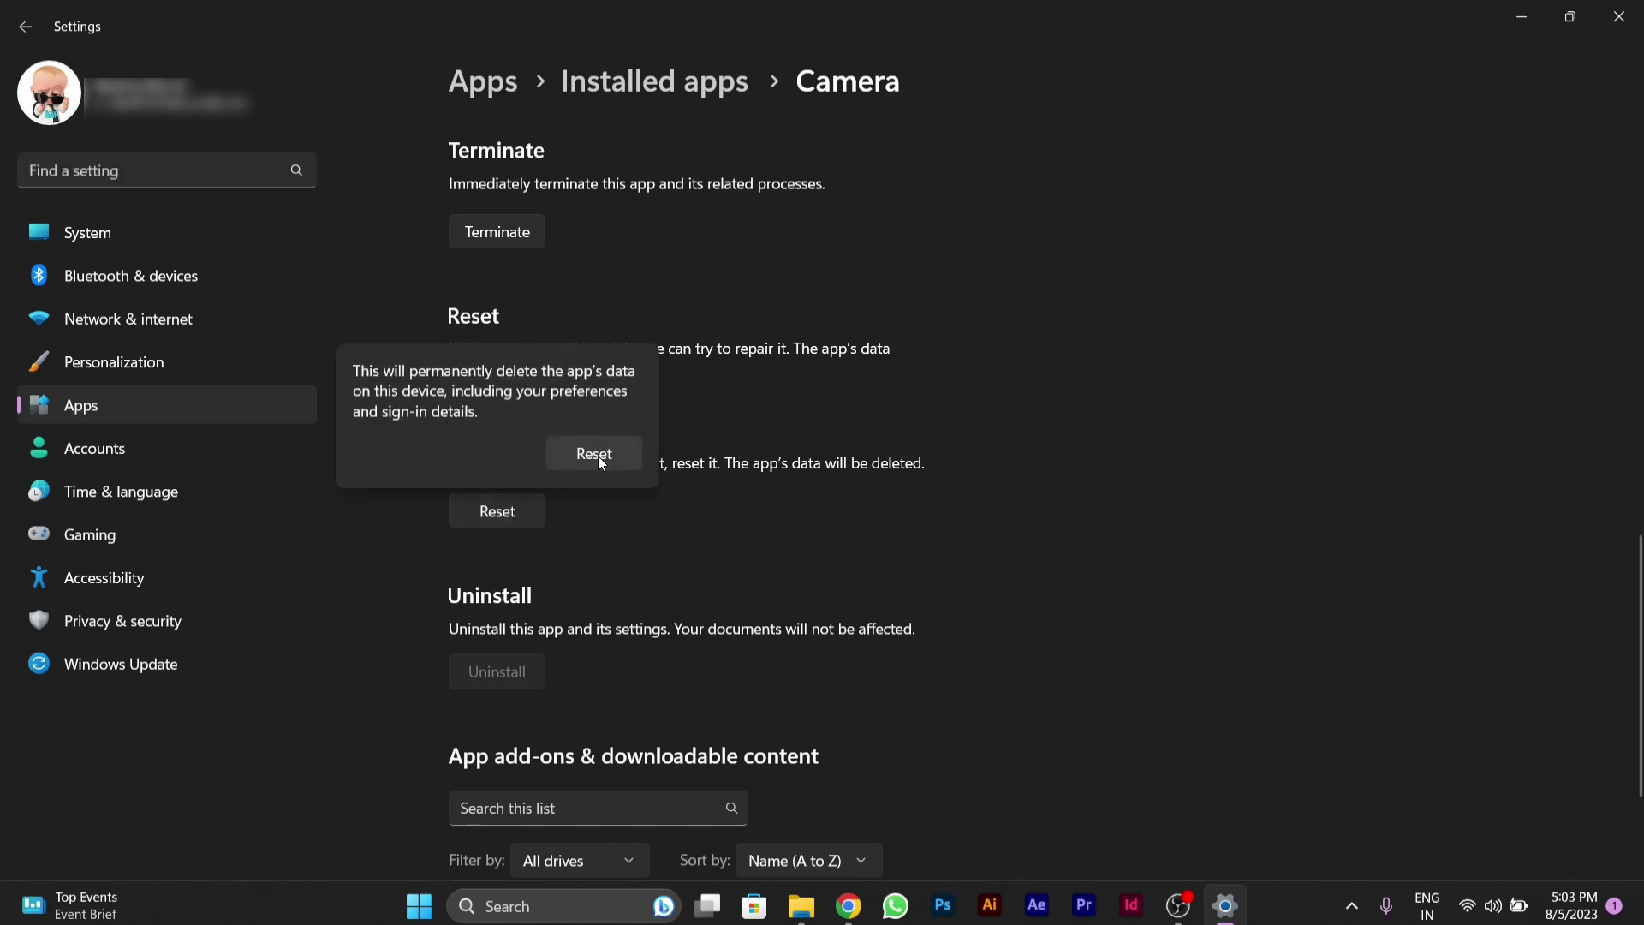
{"action": "left_click", "coordinate": [598, 456]}
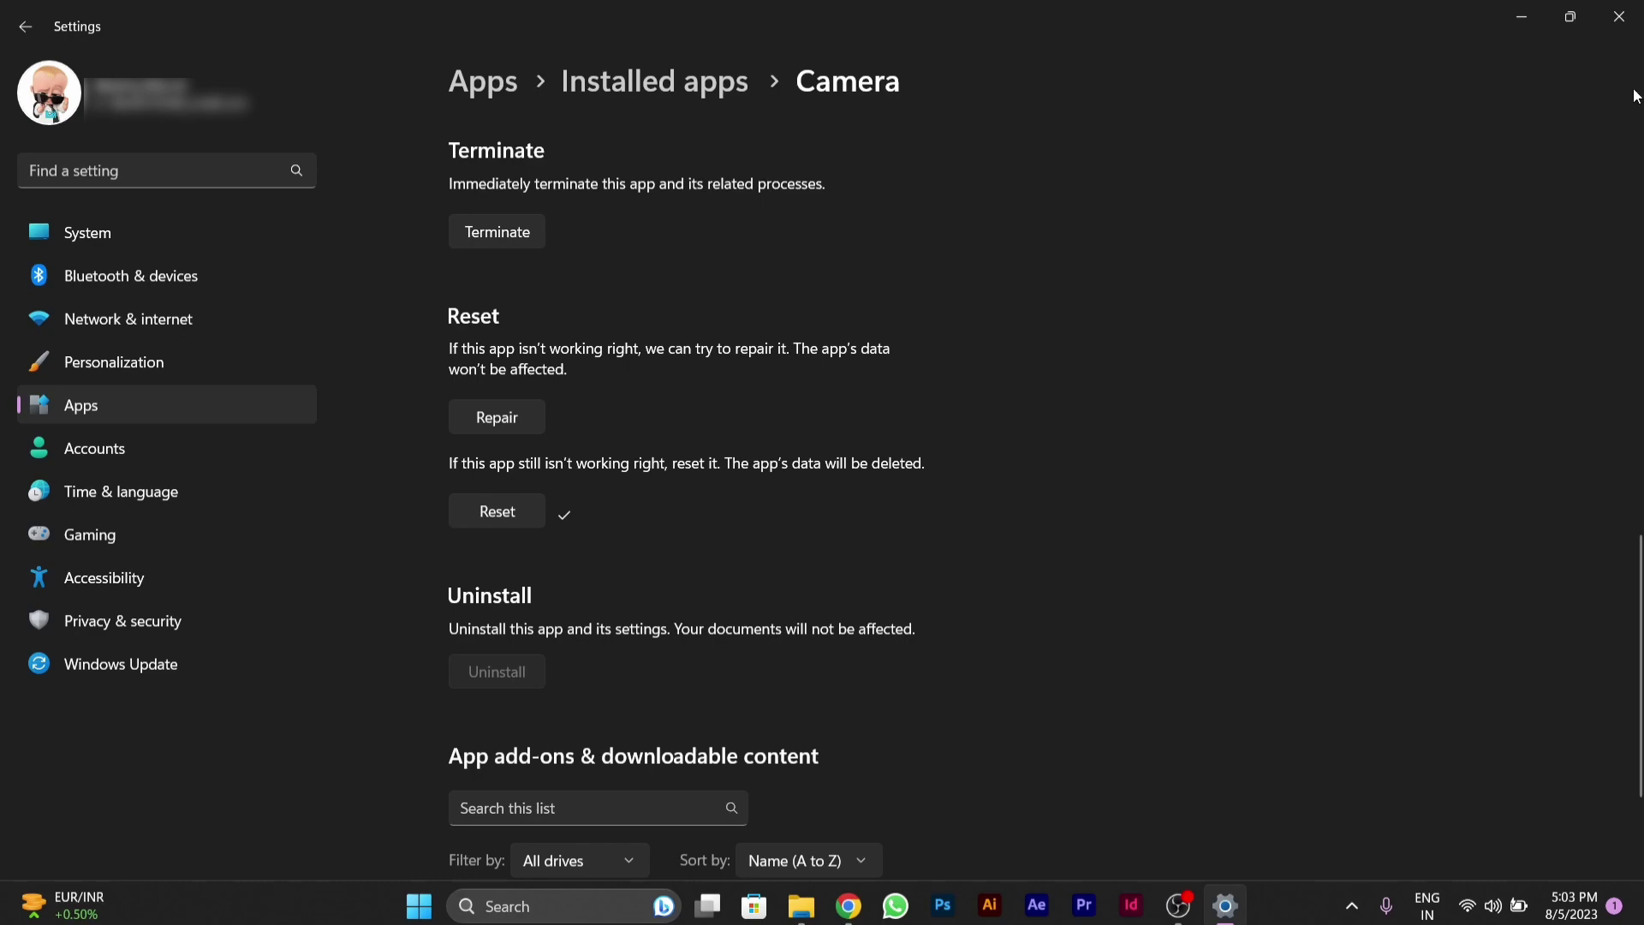
{"action": "left_click", "coordinate": [1619, 17]}
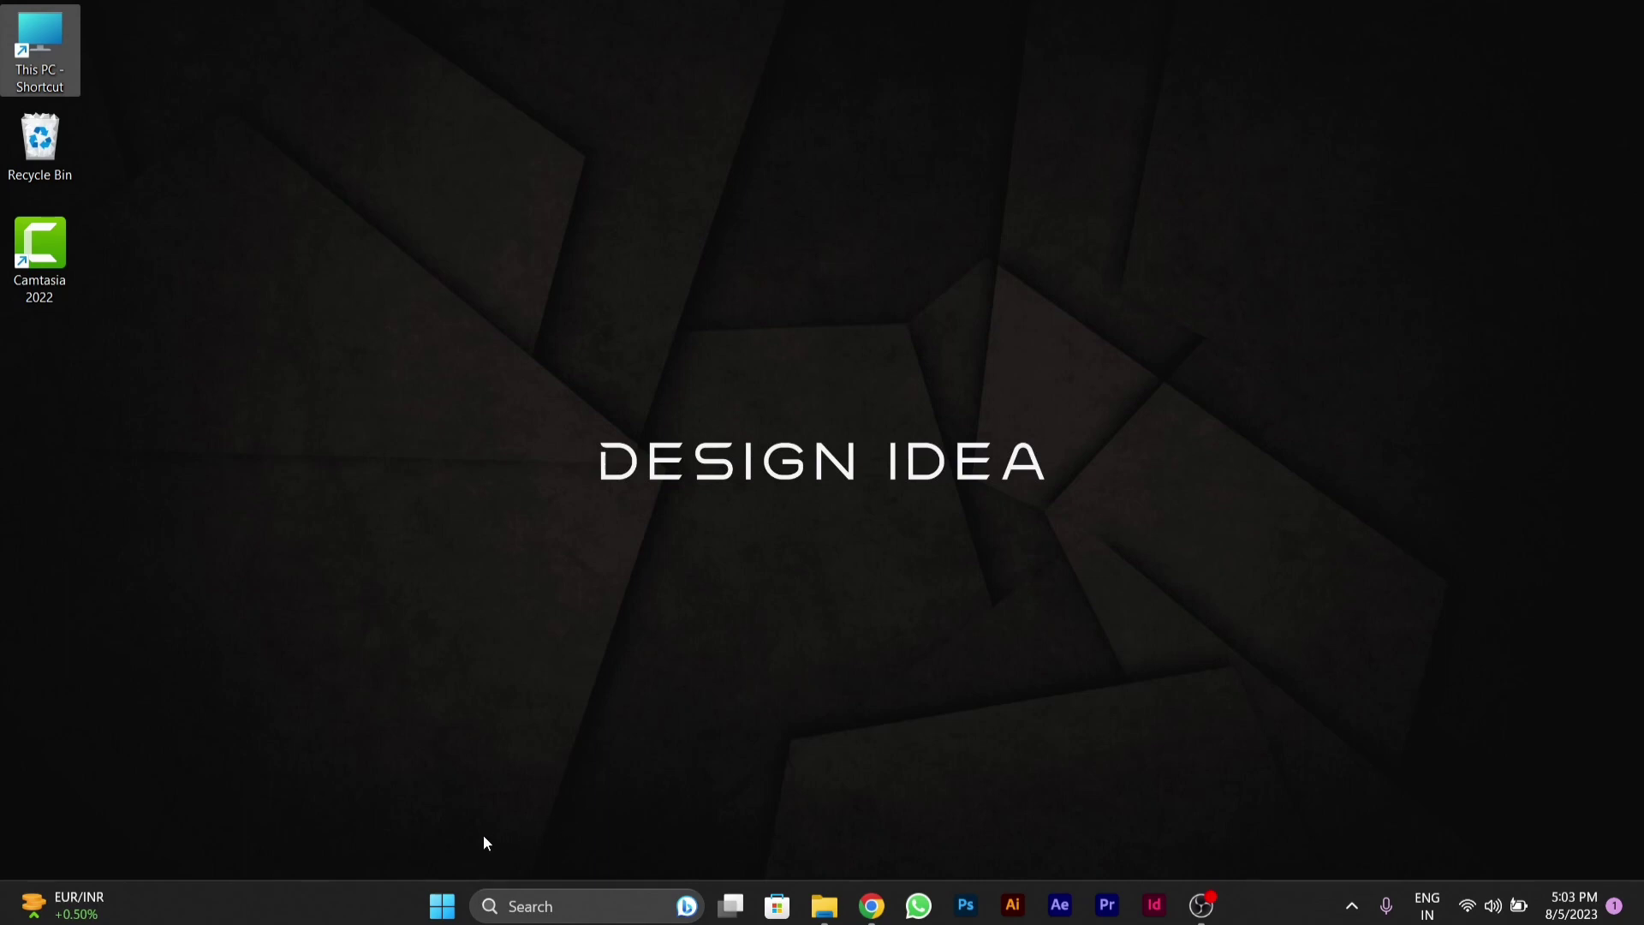
Reopen Device Manager, expand Cameras and check the HP Wide Vision HD Camera's properties.
{"action": "right_click", "coordinate": [446, 919]}
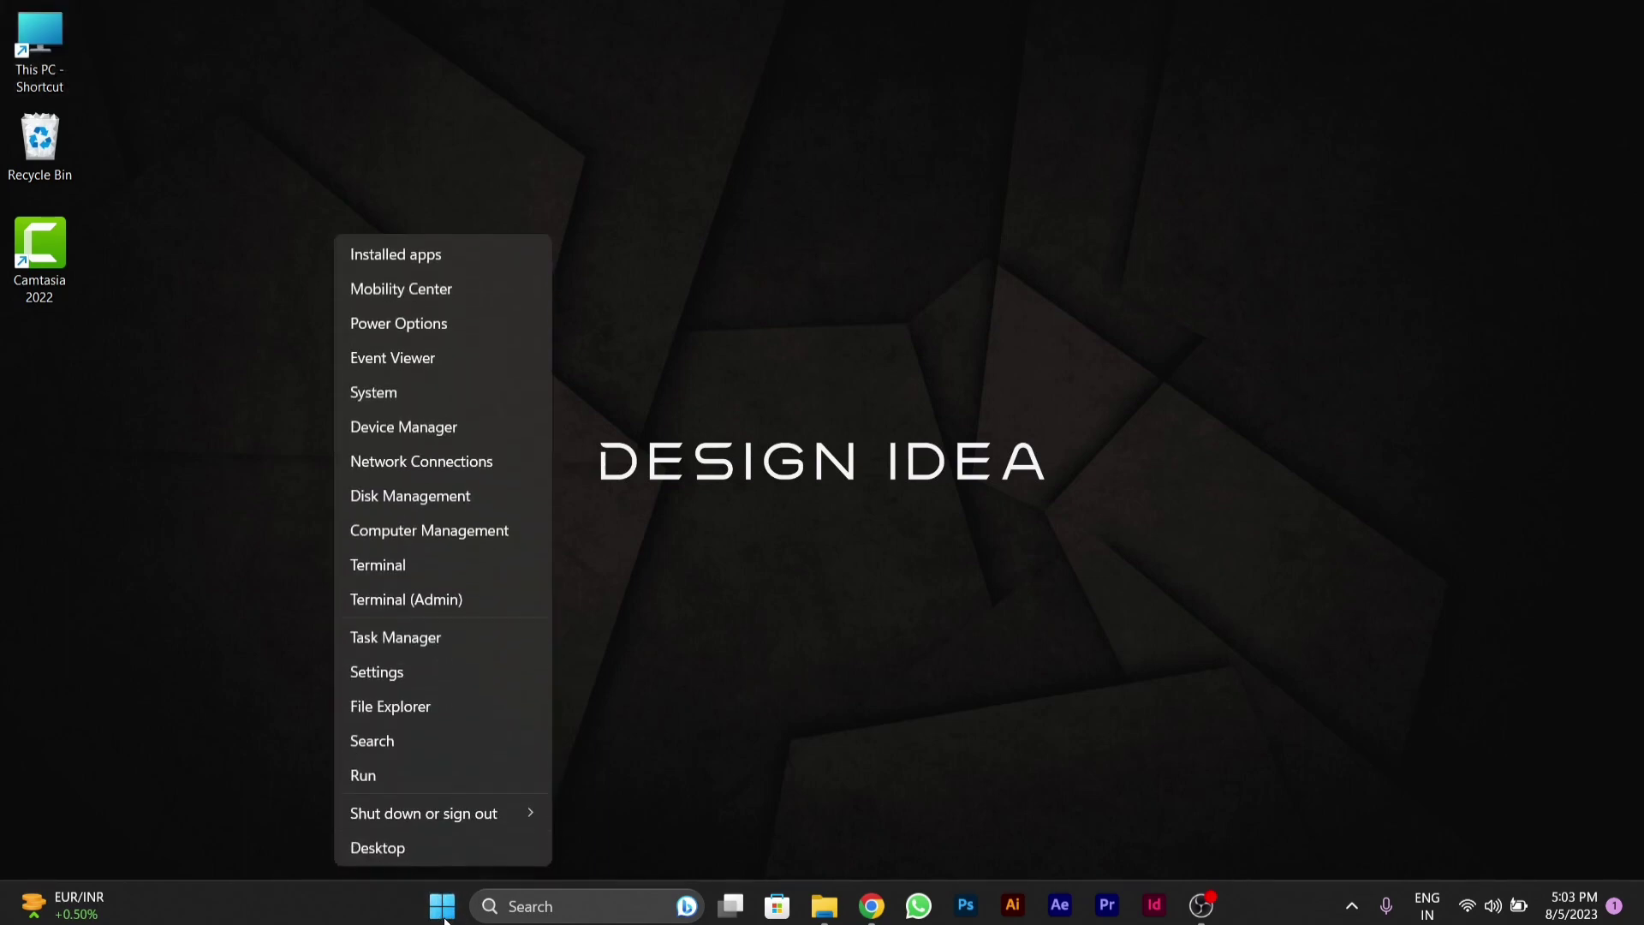
{"action": "left_click", "coordinate": [419, 436]}
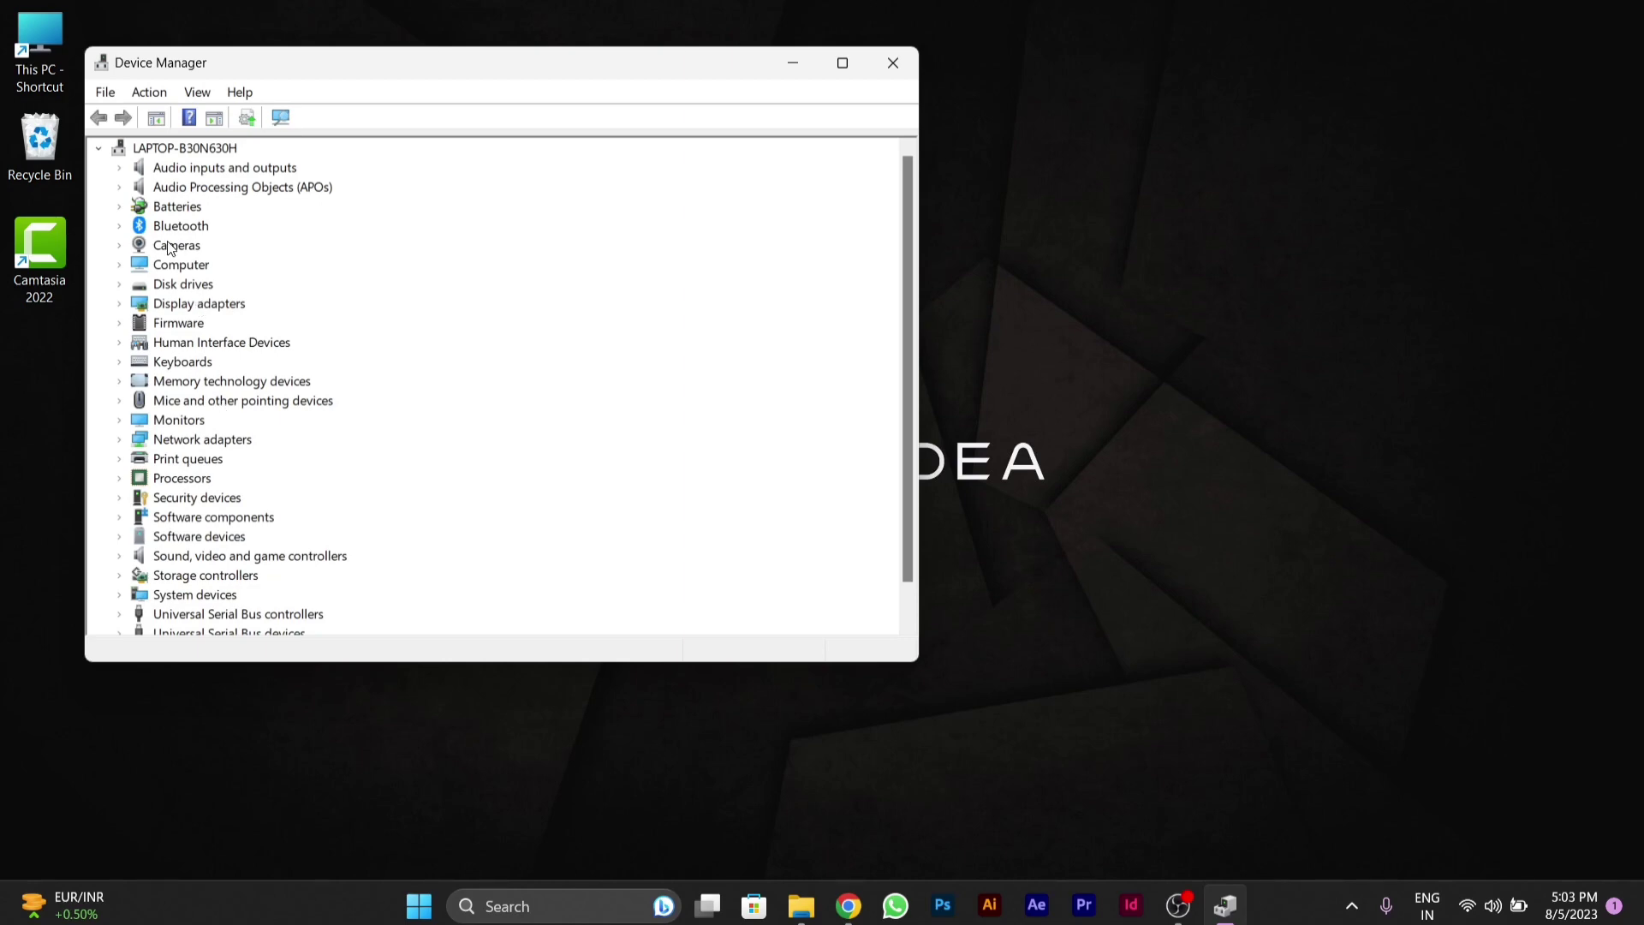
{"action": "left_click", "coordinate": [120, 246]}
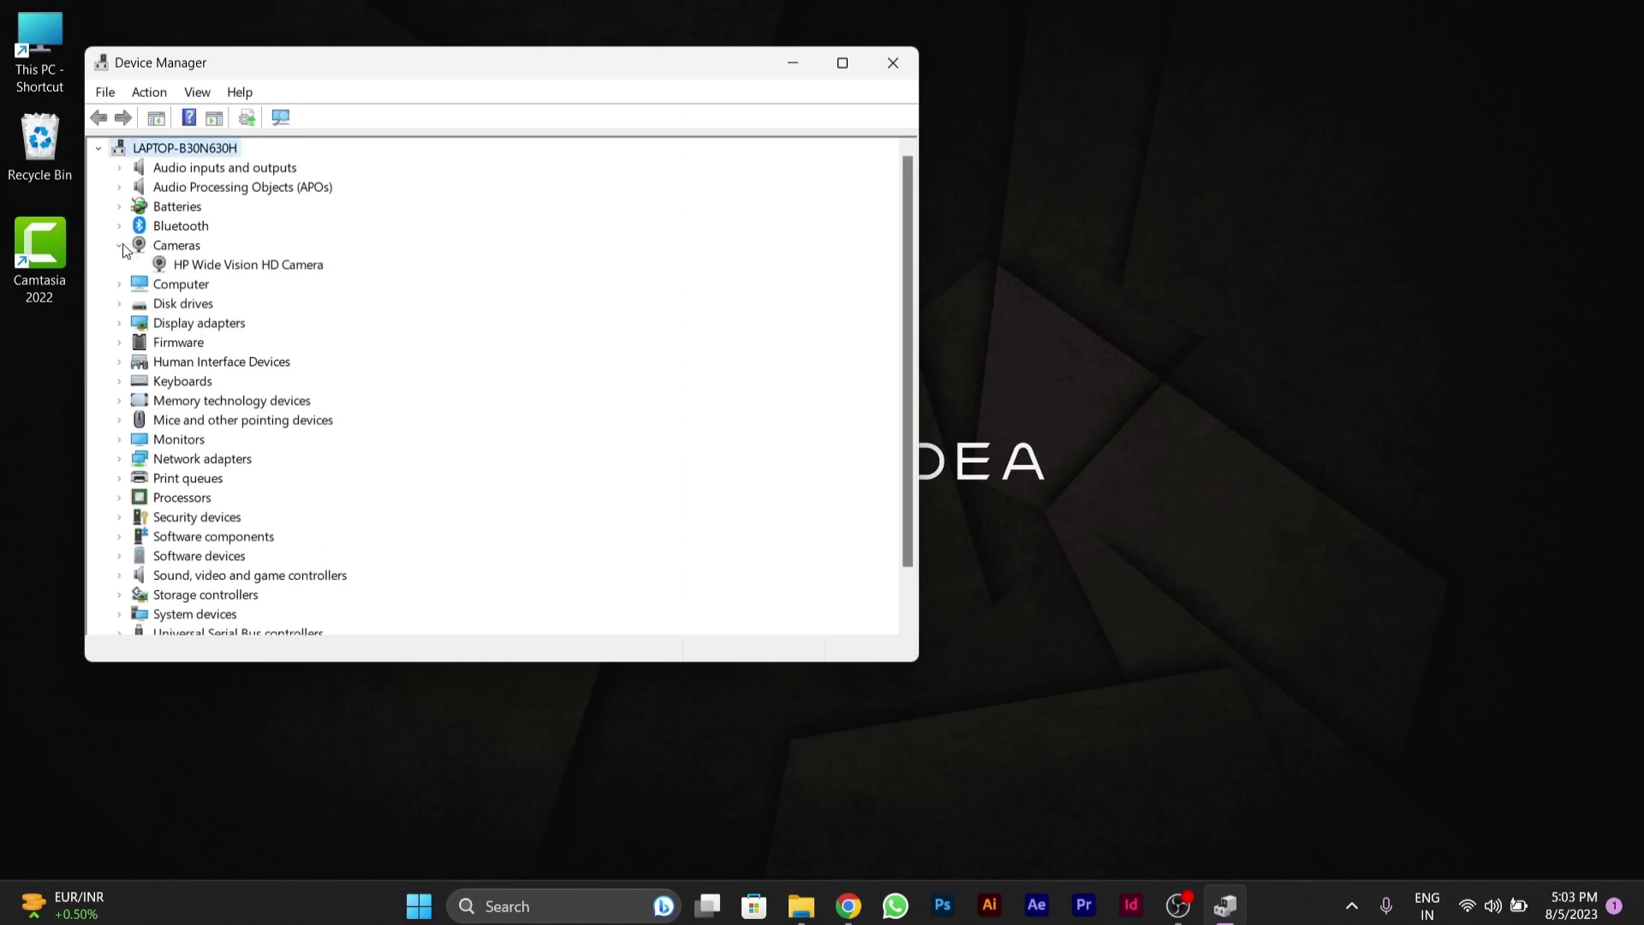
{"action": "double_click", "coordinate": [218, 265]}
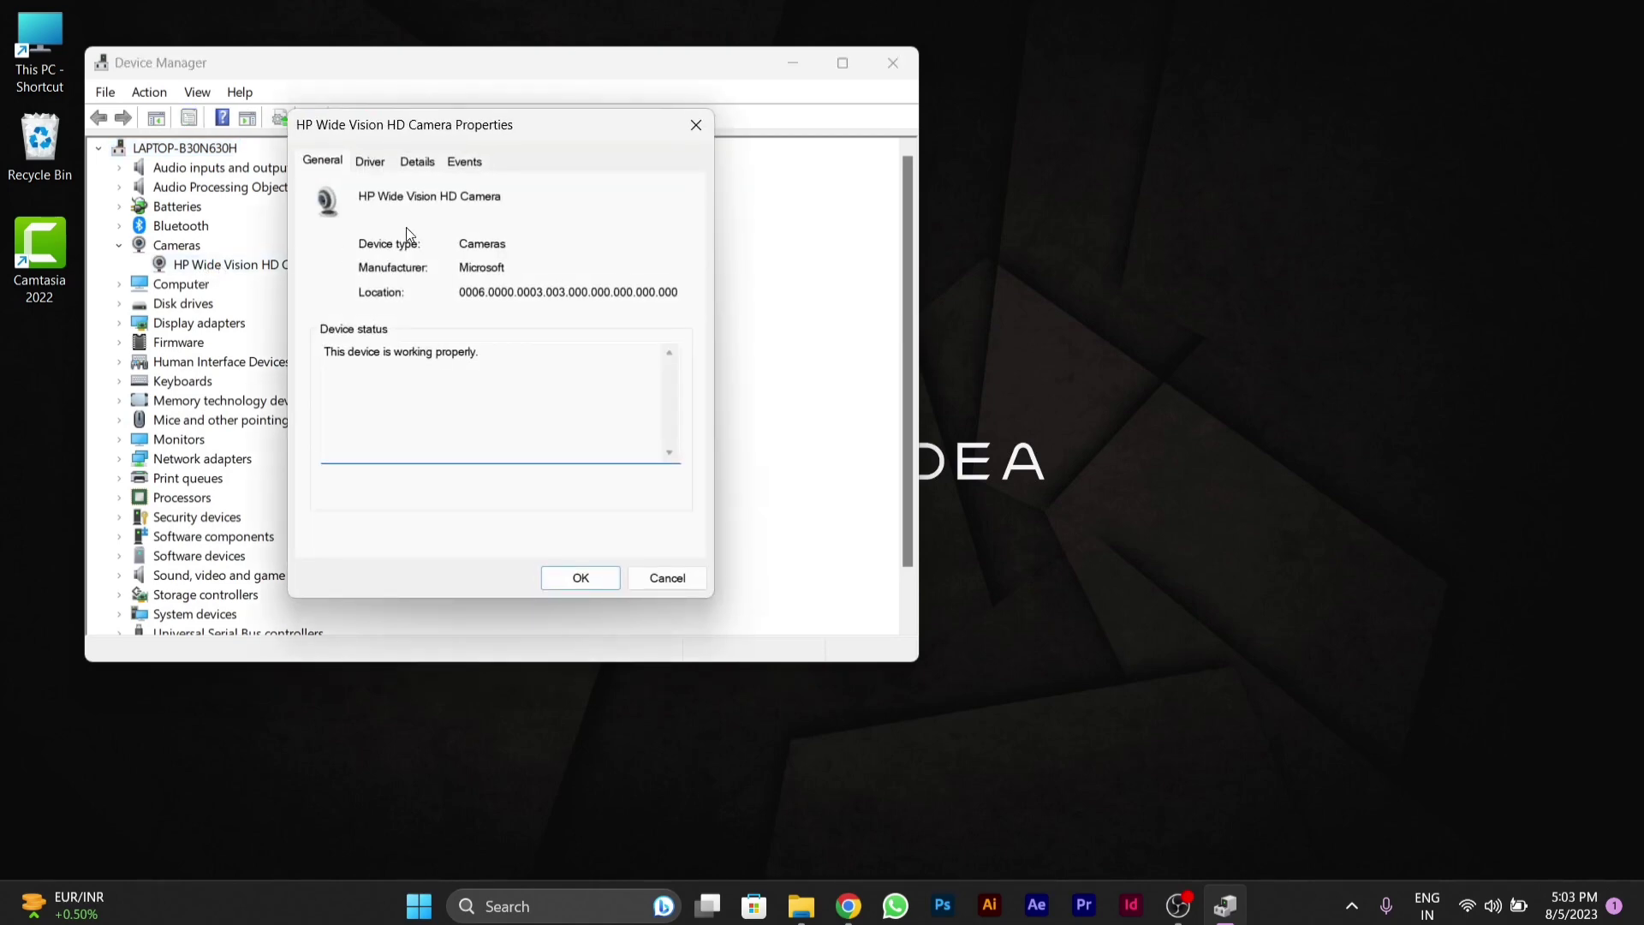
{"action": "left_click", "coordinate": [713, 124]}
Run an automatic driver update search for the HP Wide Vision HD Camera.
{"action": "right_click", "coordinate": [209, 265]}
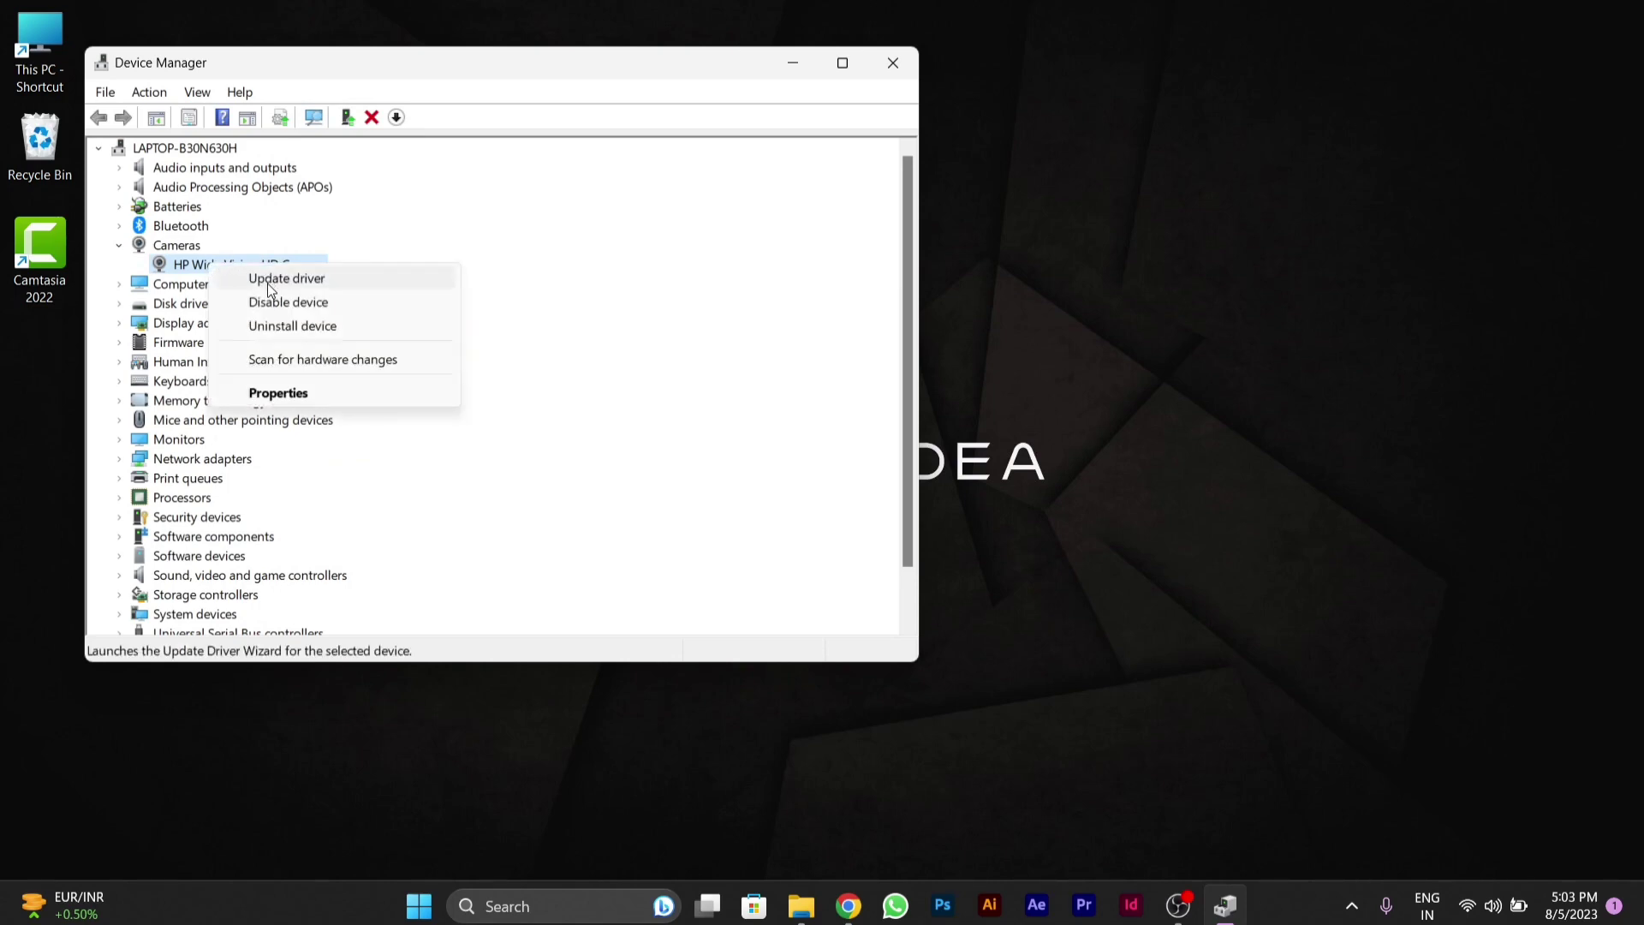
{"action": "left_click", "coordinate": [267, 284]}
{"action": "left_click", "coordinate": [276, 287]}
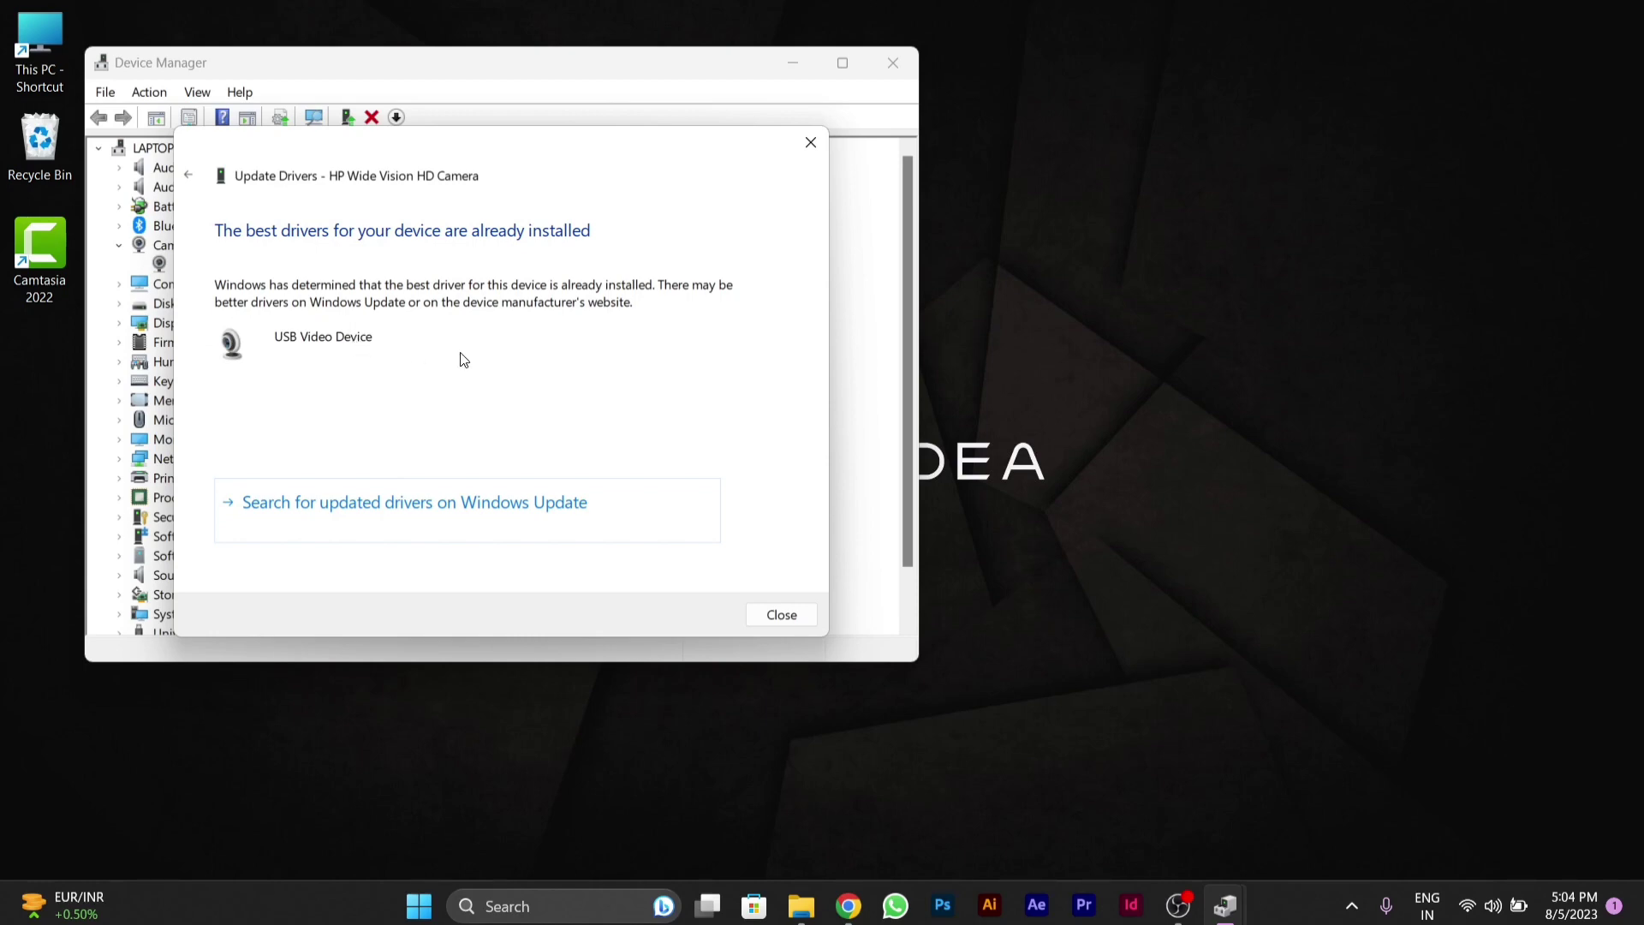
Dismiss the driver result and disable the HP Wide Vision HD Camera.
{"action": "left_click", "coordinate": [776, 614]}
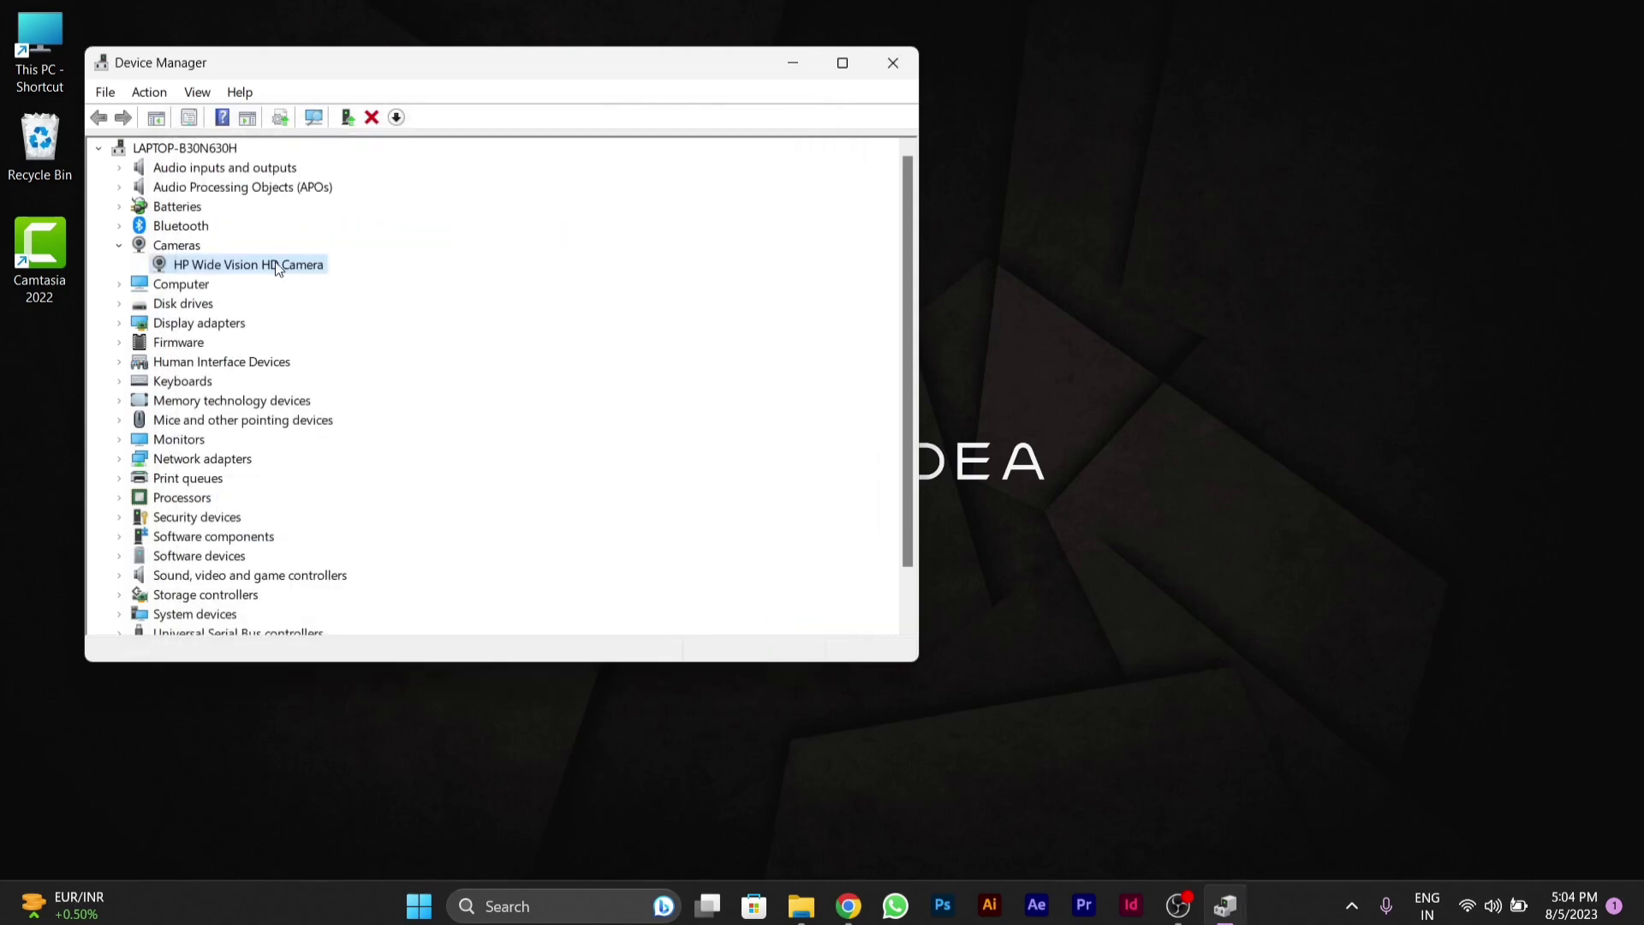
{"action": "right_click", "coordinate": [238, 264]}
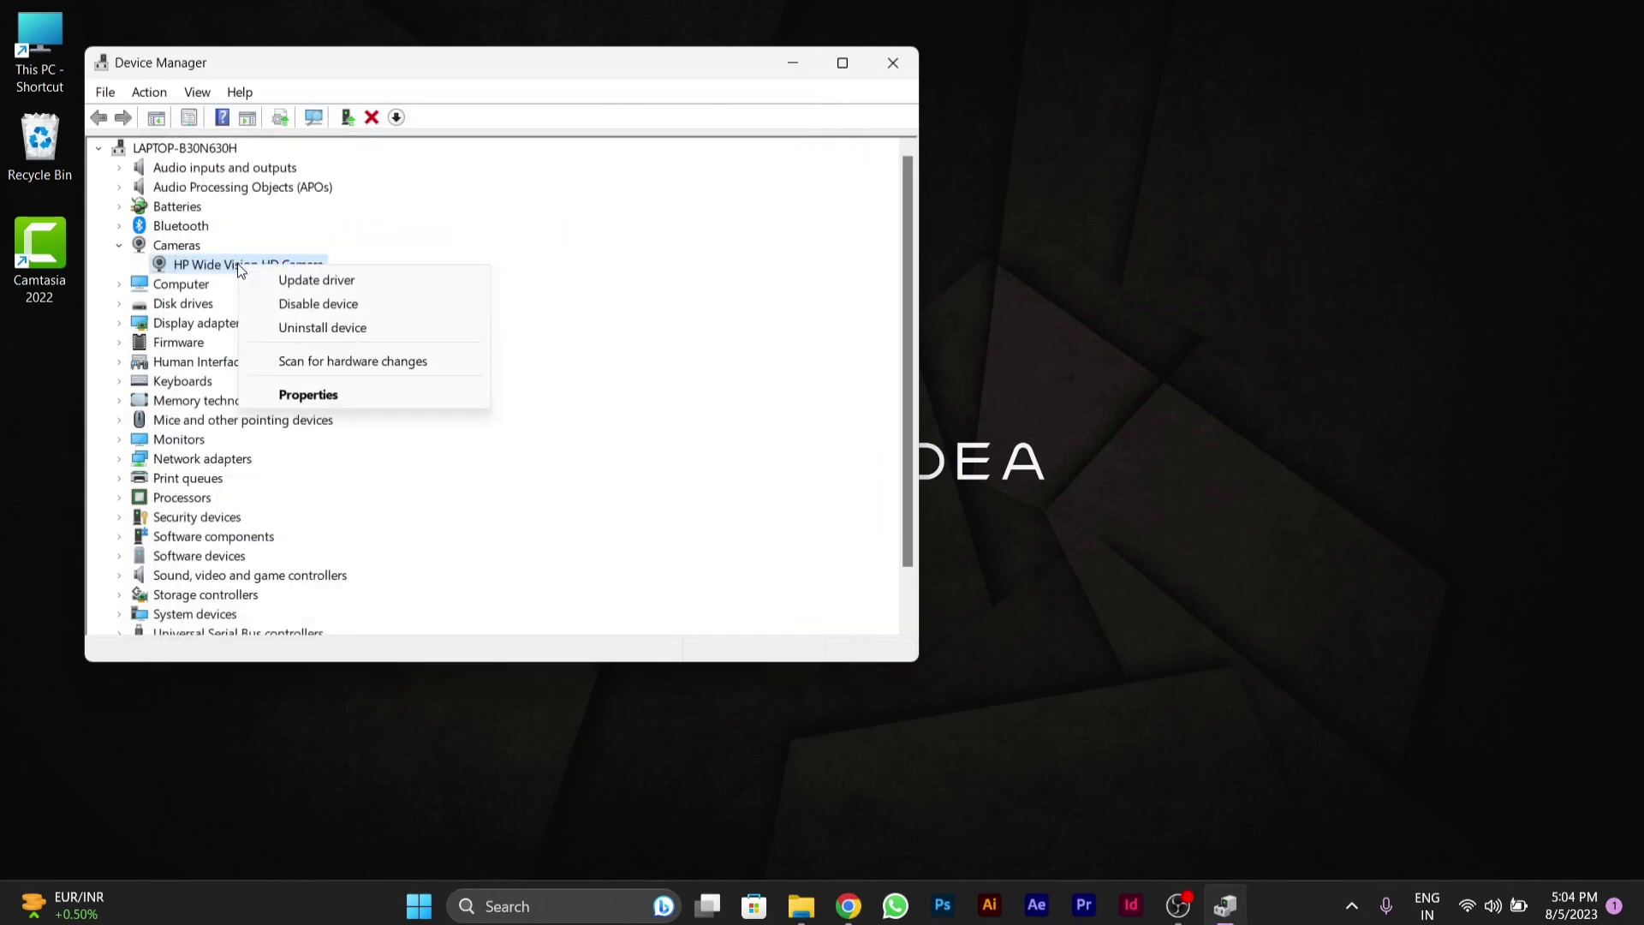
{"action": "left_click", "coordinate": [294, 306]}
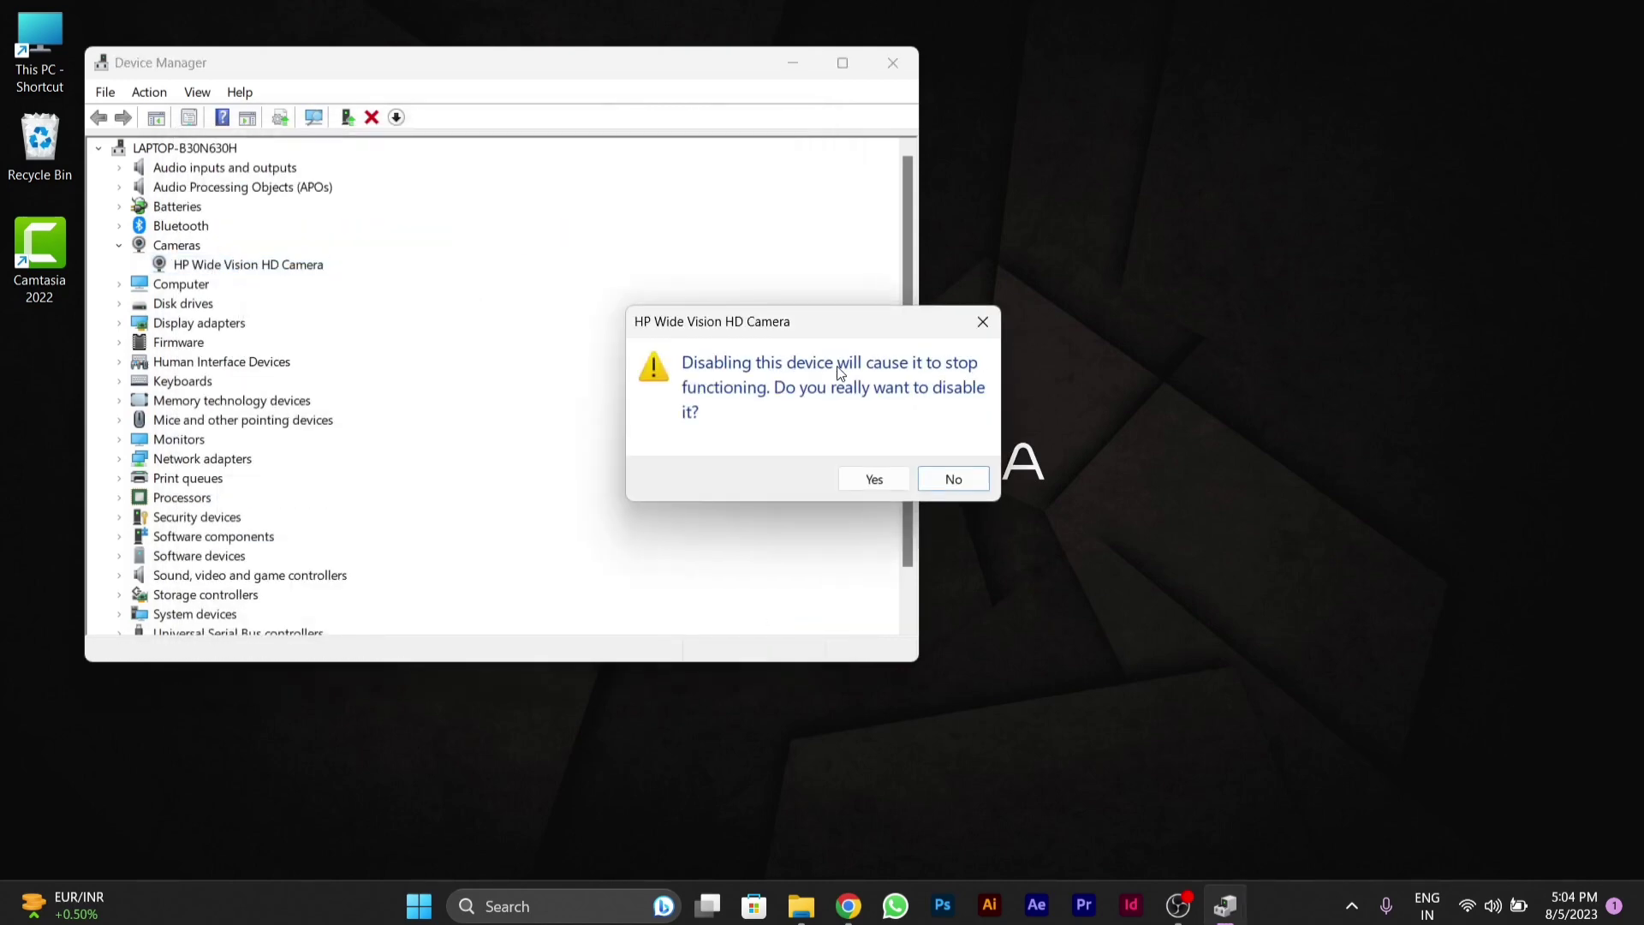
{"action": "left_click", "coordinate": [874, 479]}
Re-enable the webcam and close Device Manager.
{"action": "right_click", "coordinate": [222, 266]}
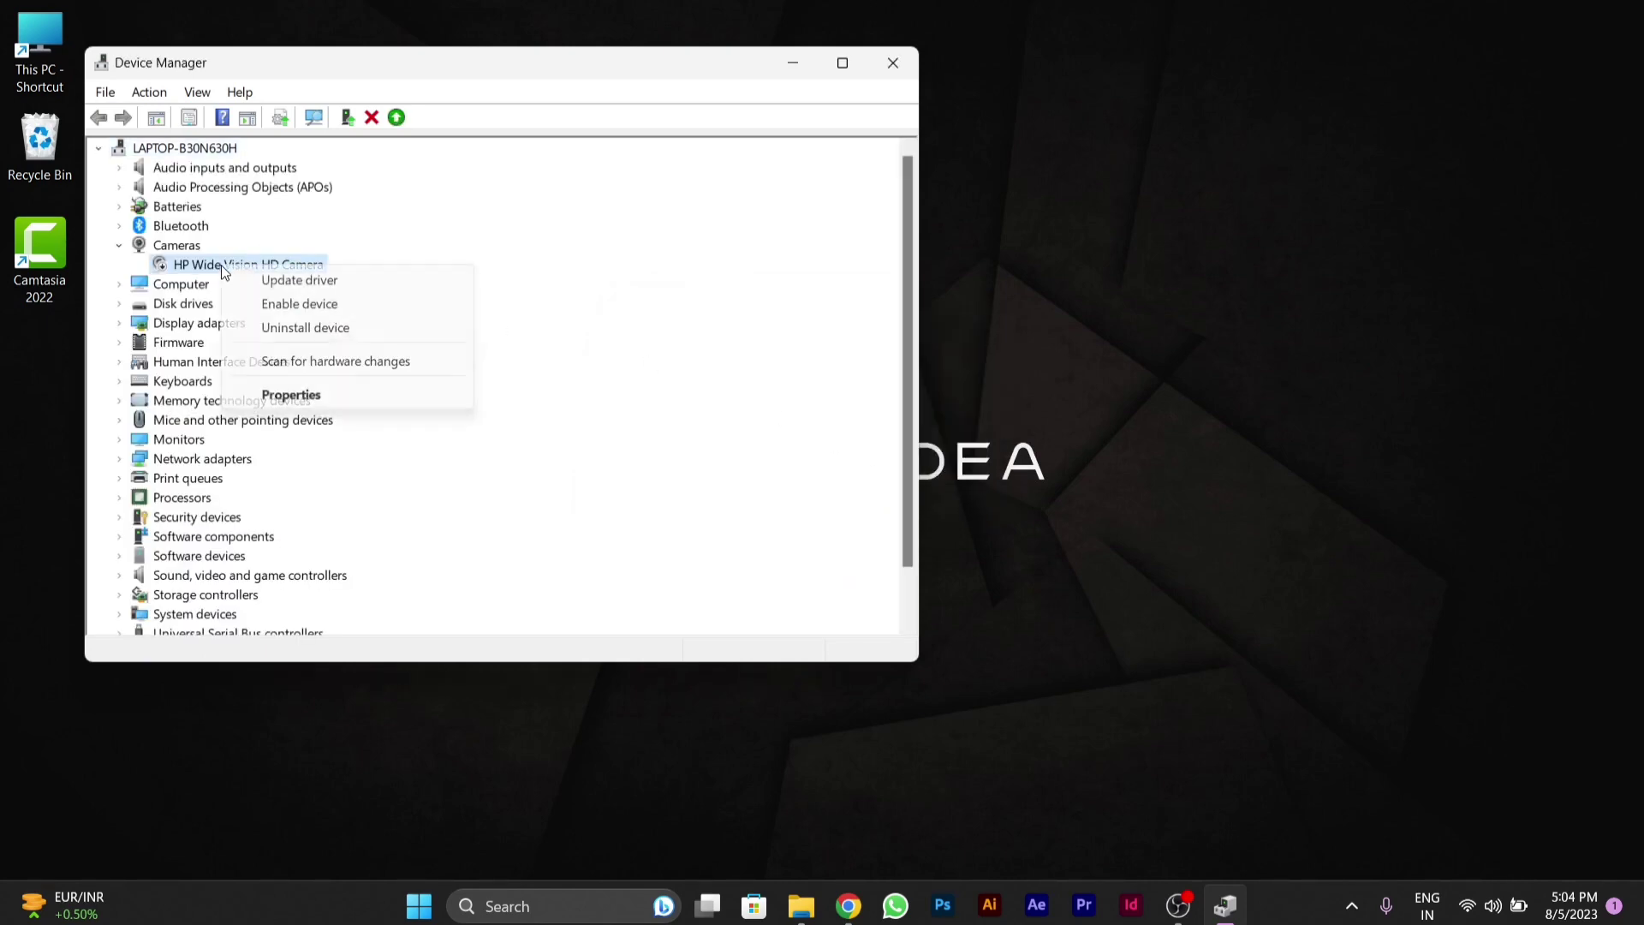
{"action": "left_click", "coordinate": [277, 301]}
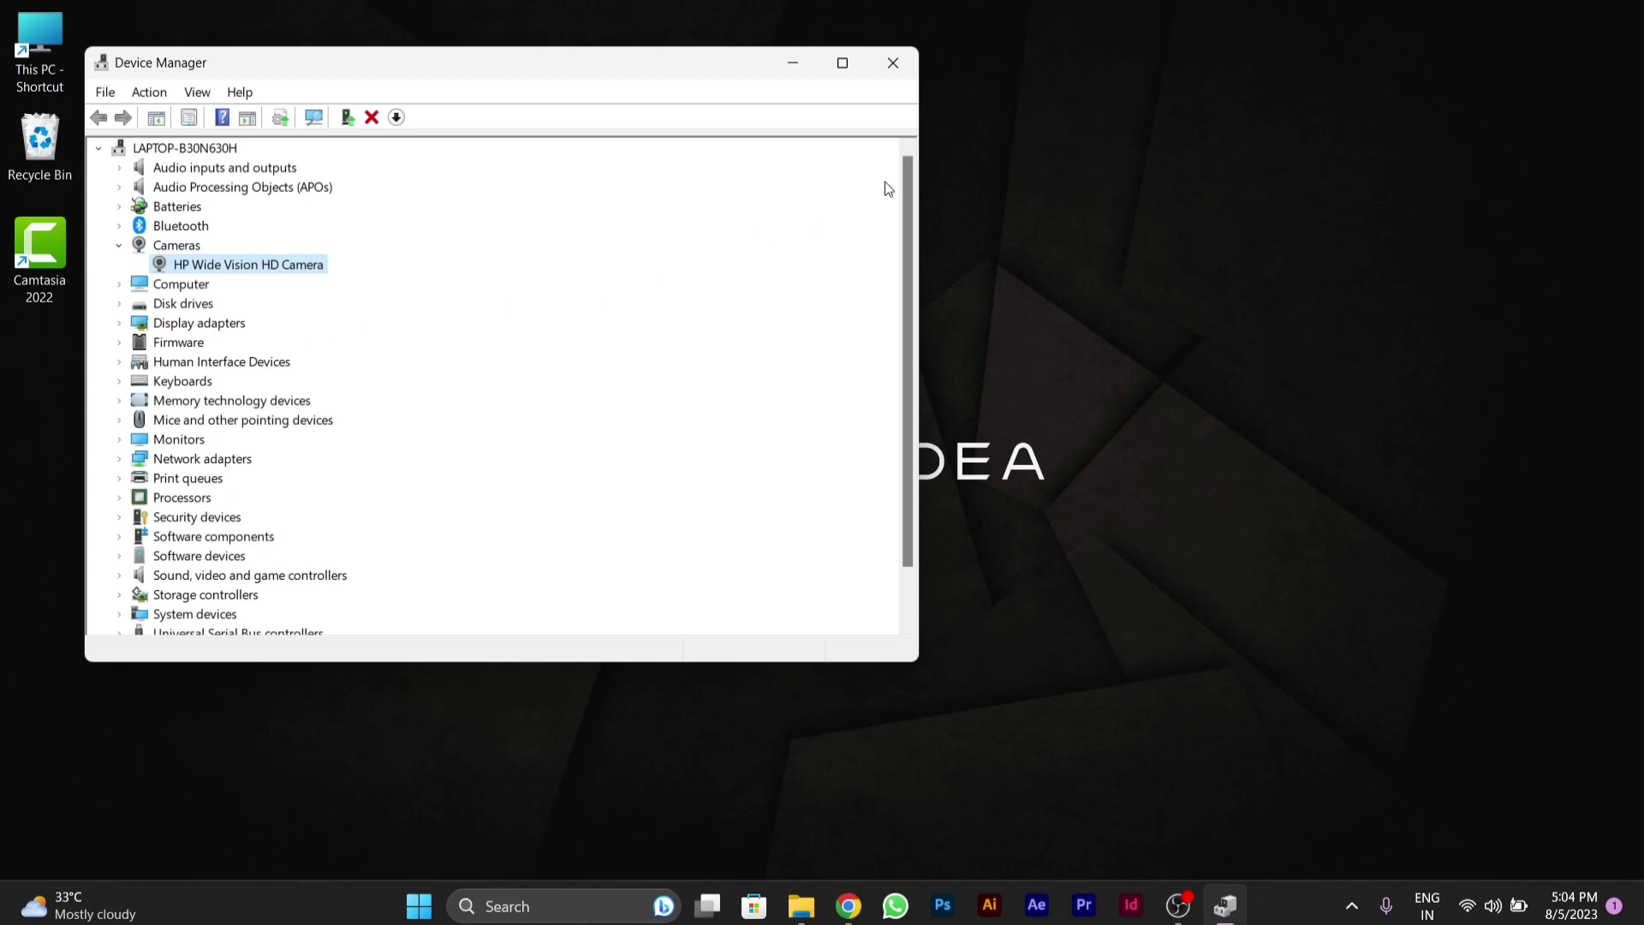
{"action": "left_click", "coordinate": [885, 77]}
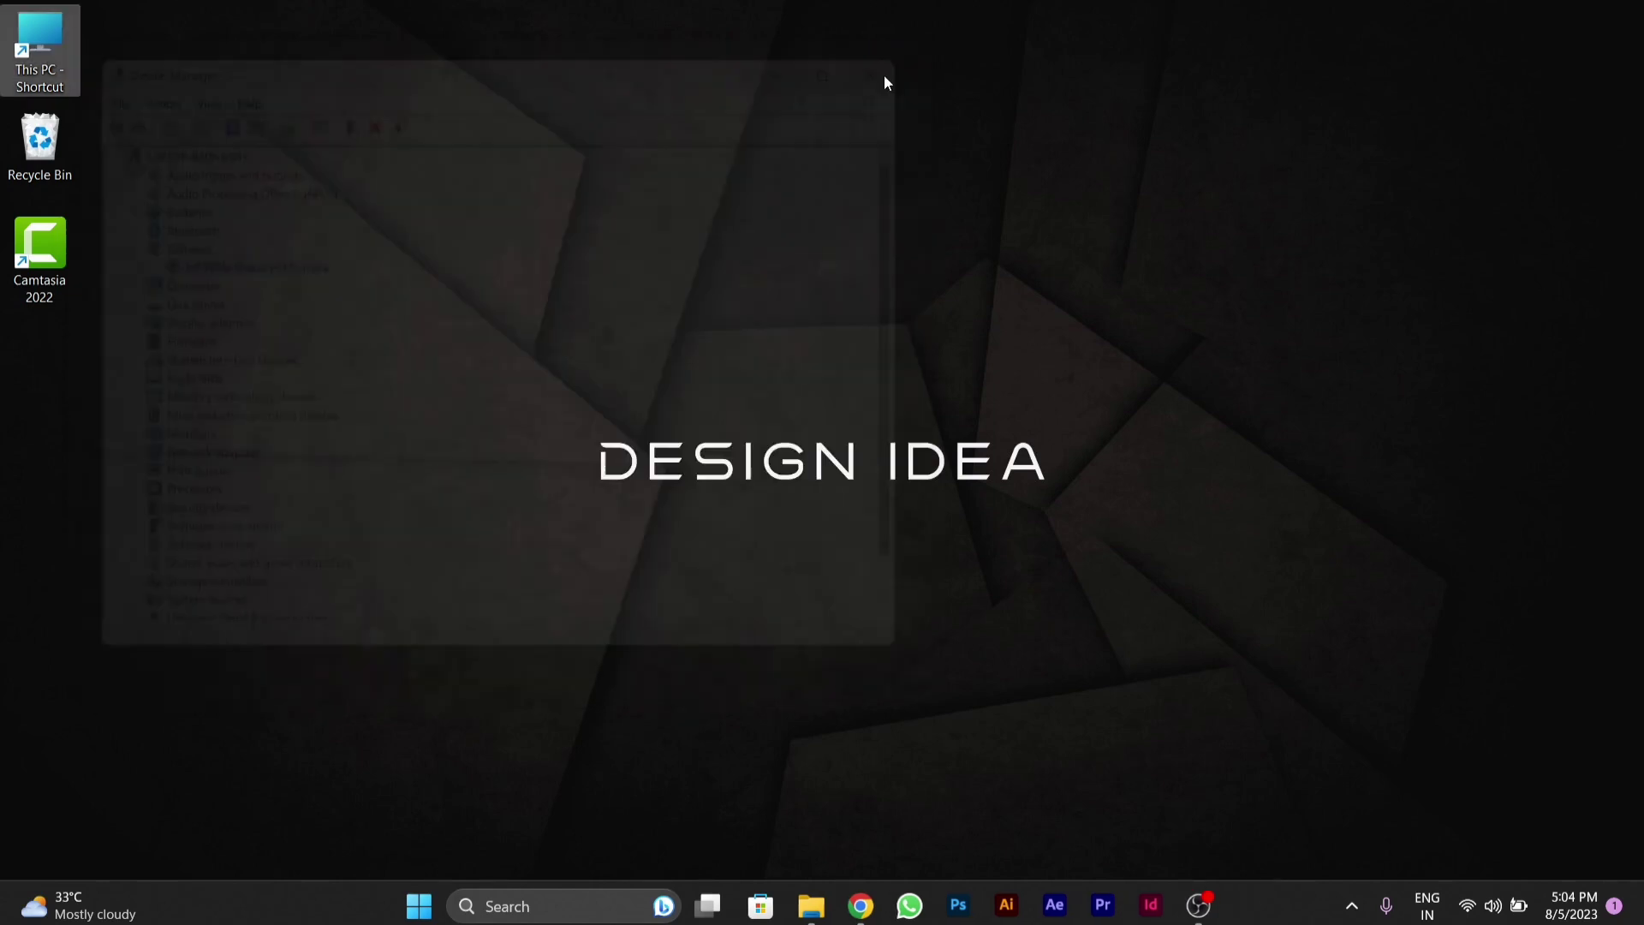